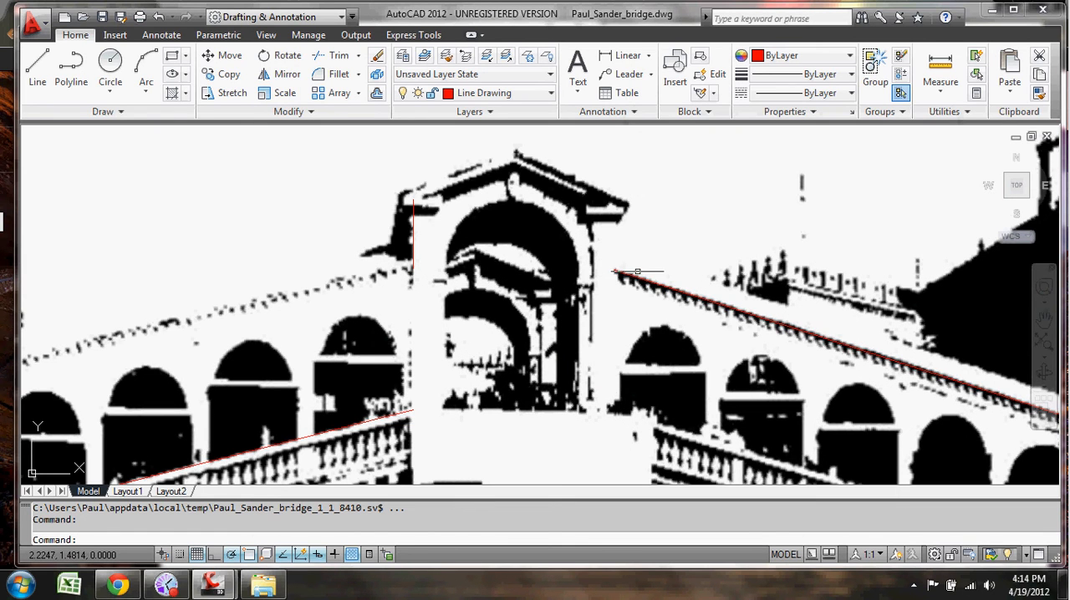
pyautogui.moveTo(637, 319); pyautogui.dragTo(609, 242, button='middle')
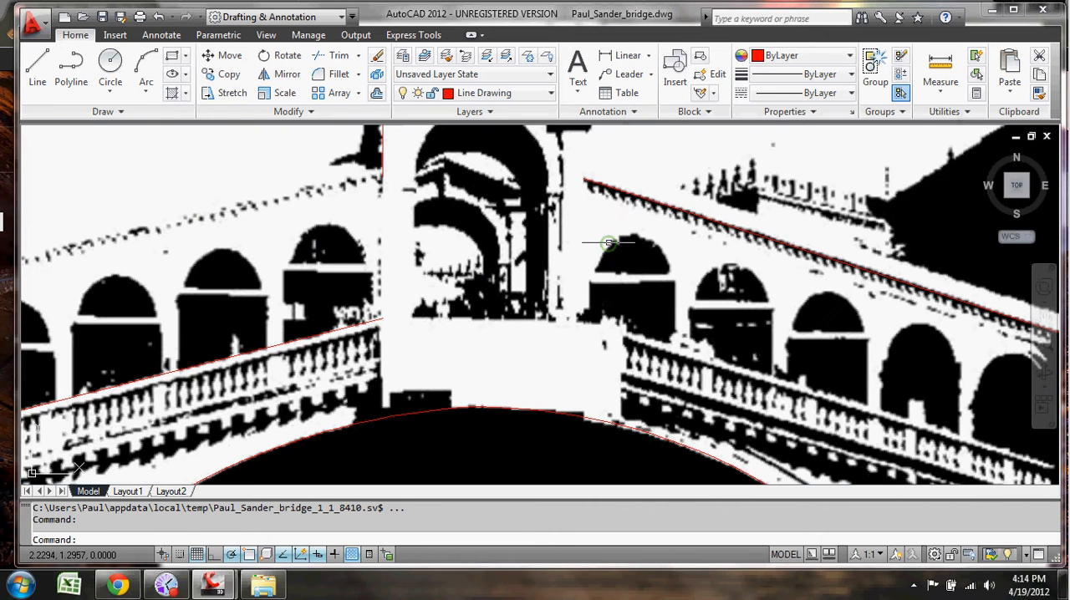
pyautogui.click(642, 195)
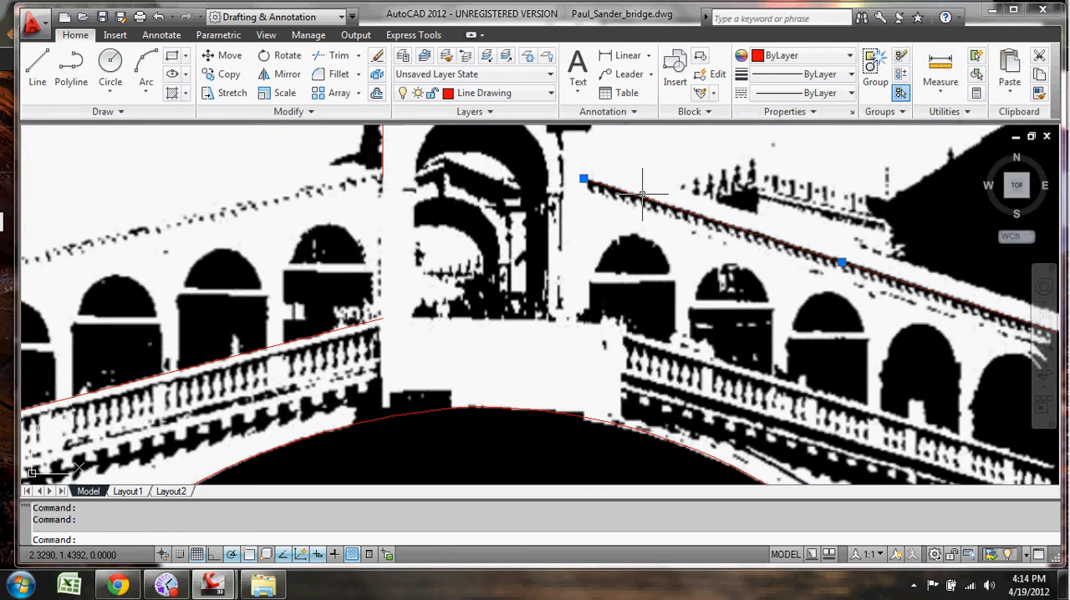
pyautogui.click(357, 332)
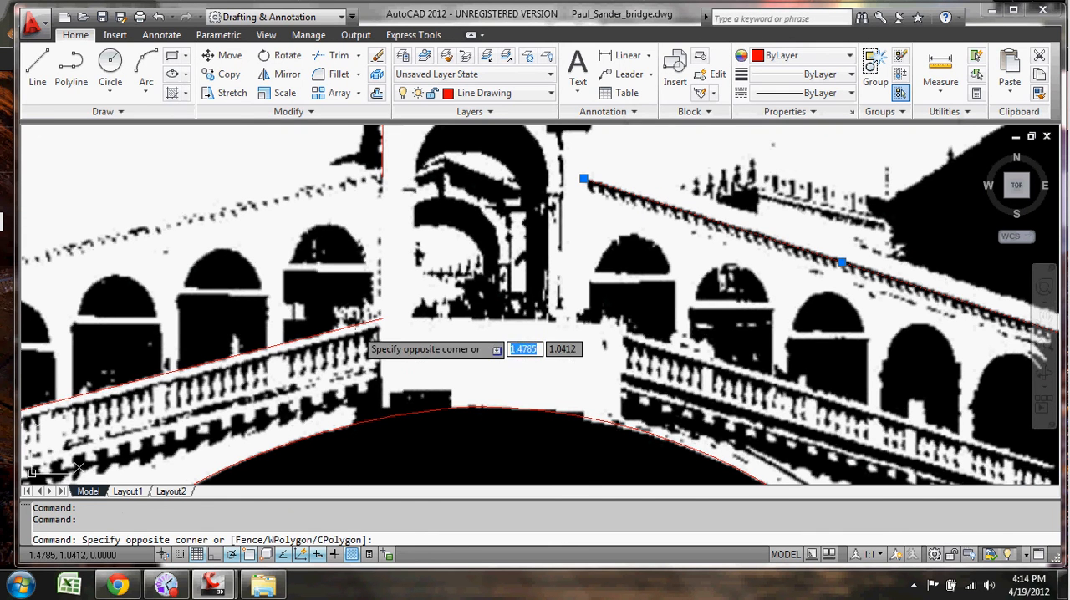
pyautogui.press('Escape')
pyautogui.press('Escape')
# Step: Draw a line about 1.35 units long along the top of the right balustrade, from its lower end up to the central block
pyautogui.click(40, 67)
pyautogui.moveTo(577, 365); pyautogui.dragTo(343, 250, button='middle')
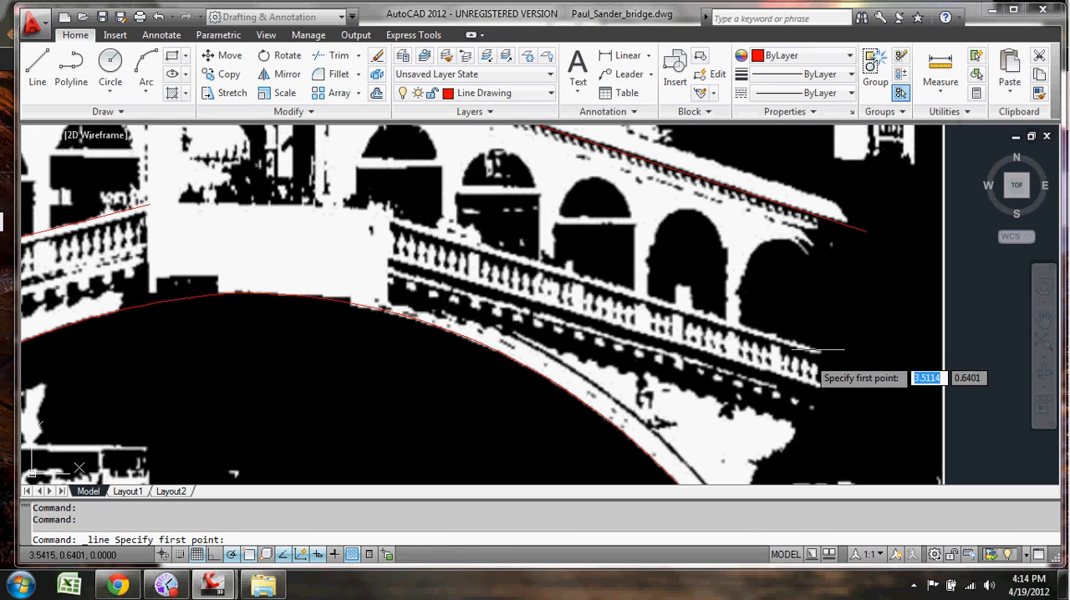
pyautogui.click(819, 351)
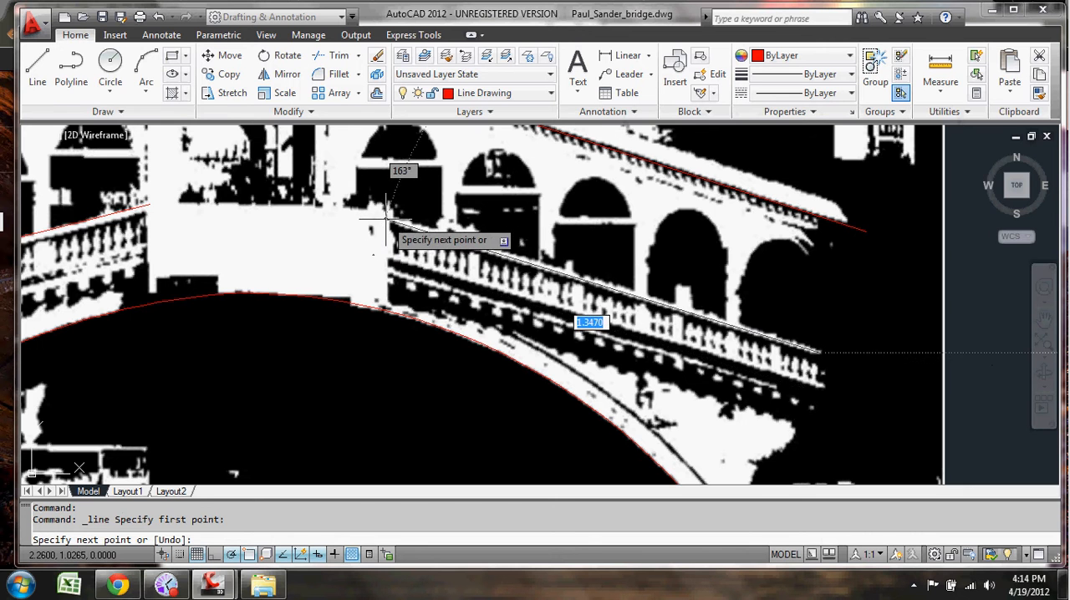
pyautogui.press('Escape')
# Step: Erase the left half of the main arch curve beneath the bridge
pyautogui.moveTo(306, 227)
pyautogui.mouseDown(button='middle')
pyautogui.moveTo(390, 299)
pyautogui.moveTo(469, 324)
pyautogui.moveTo(506, 282)
pyautogui.mouseUp(button='middle')
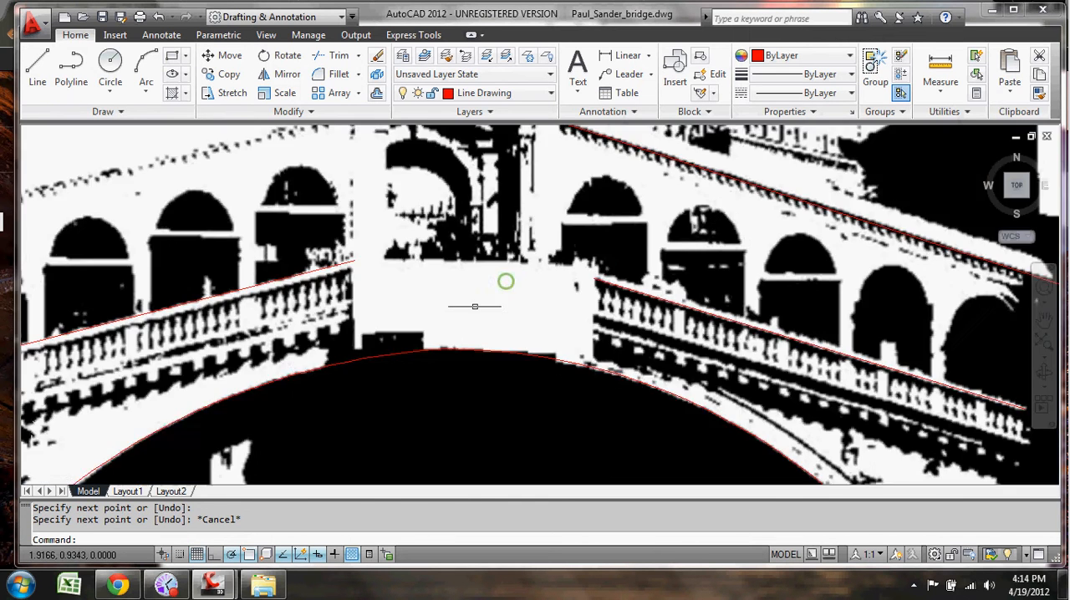
pyautogui.click(561, 356)
pyautogui.press('Delete')
# Step: Stretch the crown end of the right arch curve about 0.045 units inward along the arc
pyautogui.moveTo(452, 333); pyautogui.dragTo(484, 359, button='middle')
pyautogui.click(474, 398)
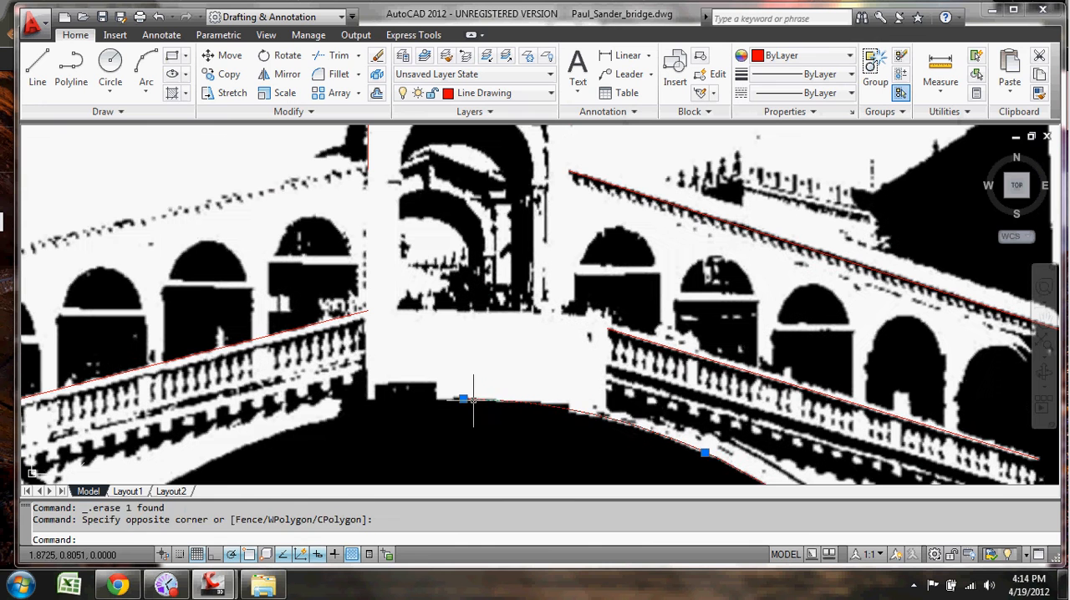
pyautogui.click(468, 393)
pyautogui.click(464, 398)
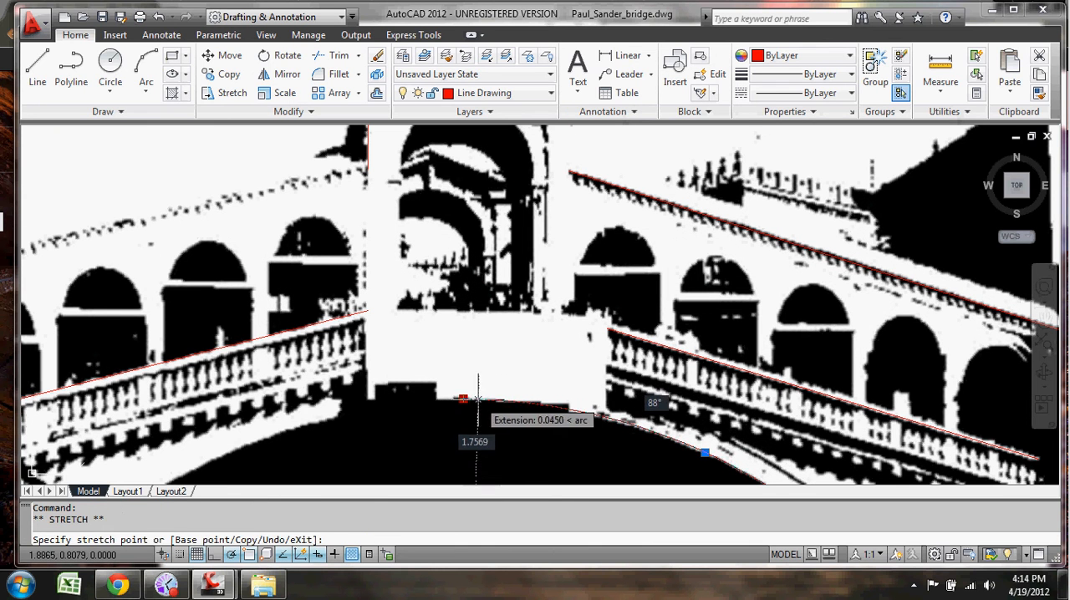
pyautogui.press('Escape')
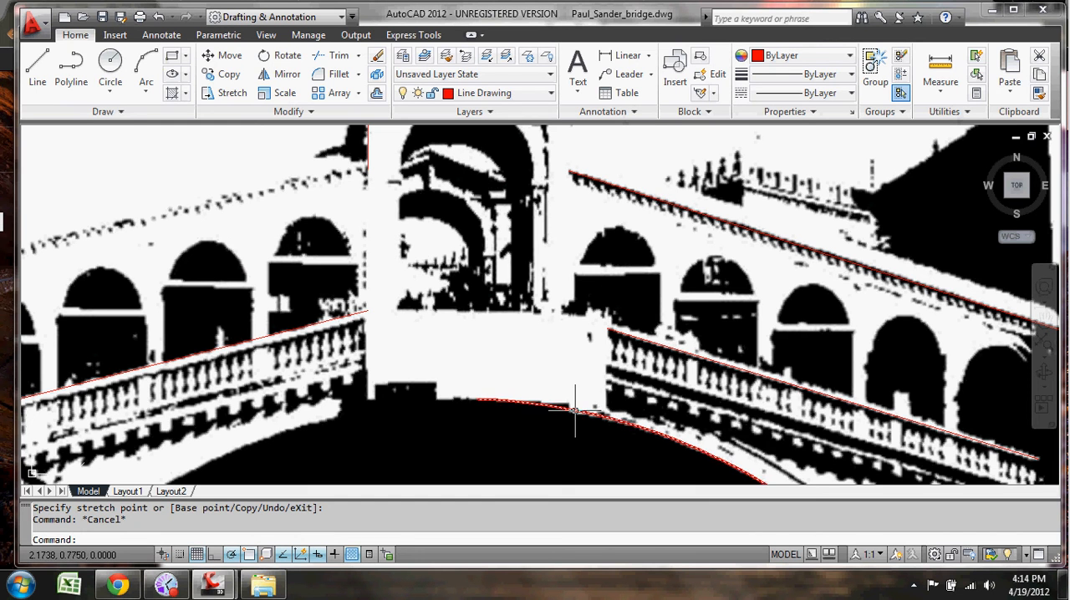
# Step: Erase the left balustrade line and the short vertical line on the left side of the central portico
pyautogui.click(360, 311)
pyautogui.press('Delete')
pyautogui.scroll(-2, 490, 282)
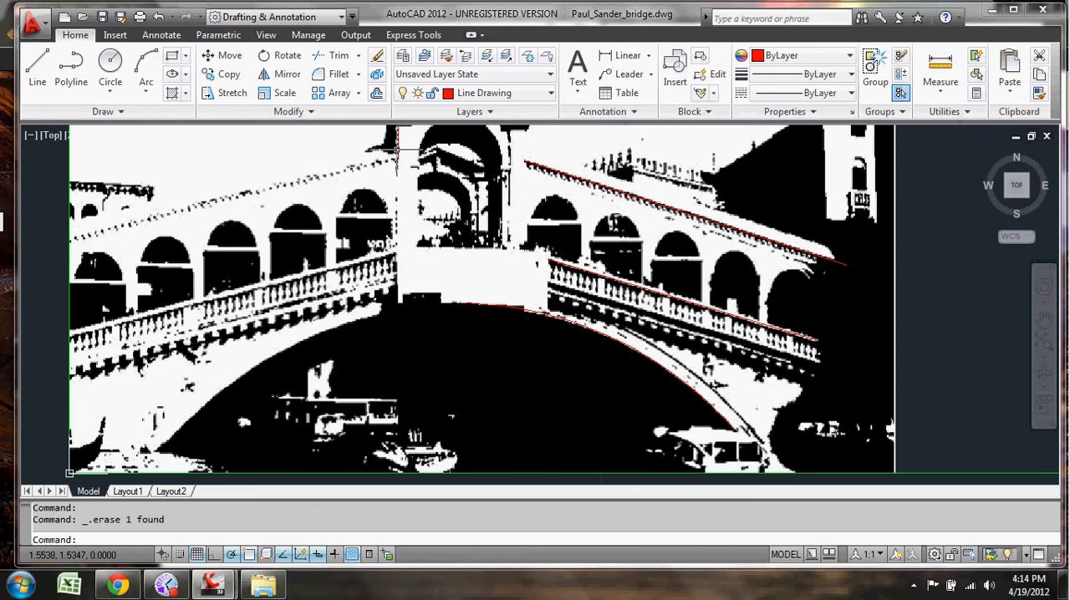
pyautogui.click(397, 149)
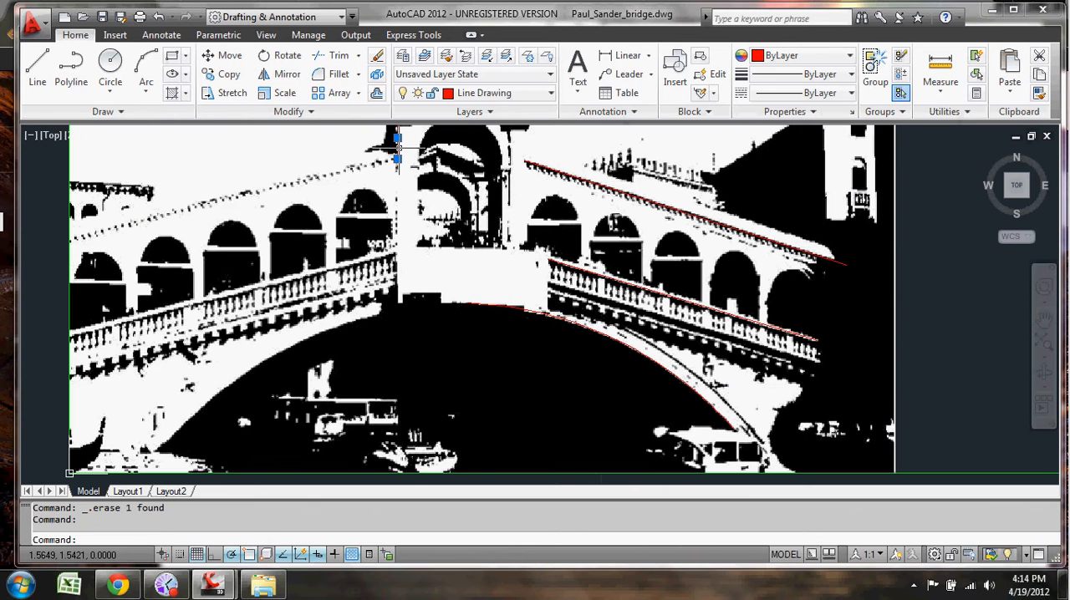
pyautogui.moveTo(460, 228); pyautogui.dragTo(449, 250, button='middle')
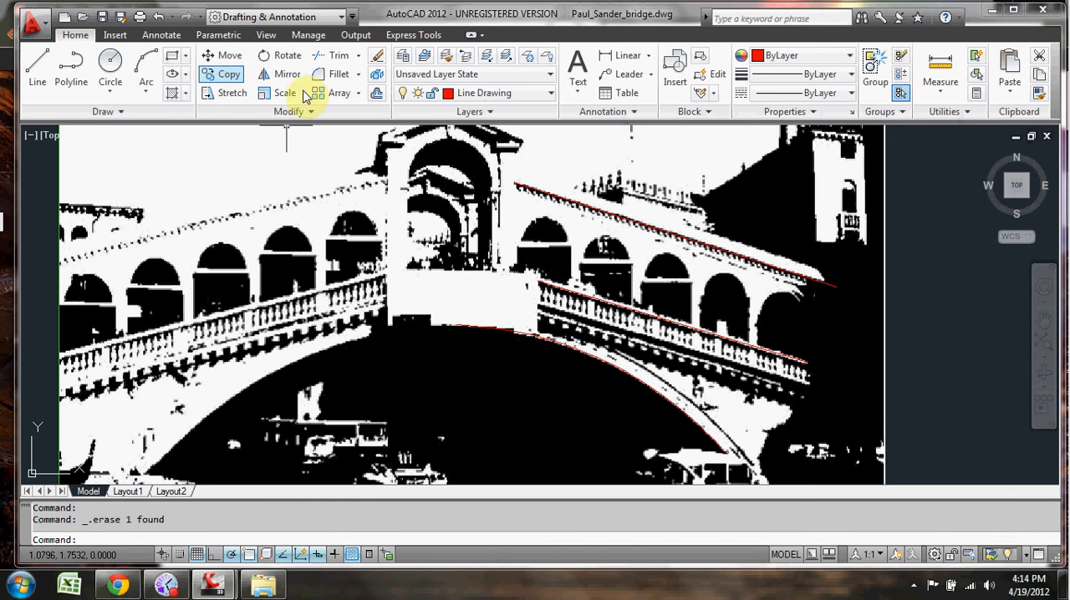
# Step: Mirror the right cornice line, right balustrade line and arch curve about a vertical axis through the roof peak, keeping the source objects
pyautogui.click(280, 74)
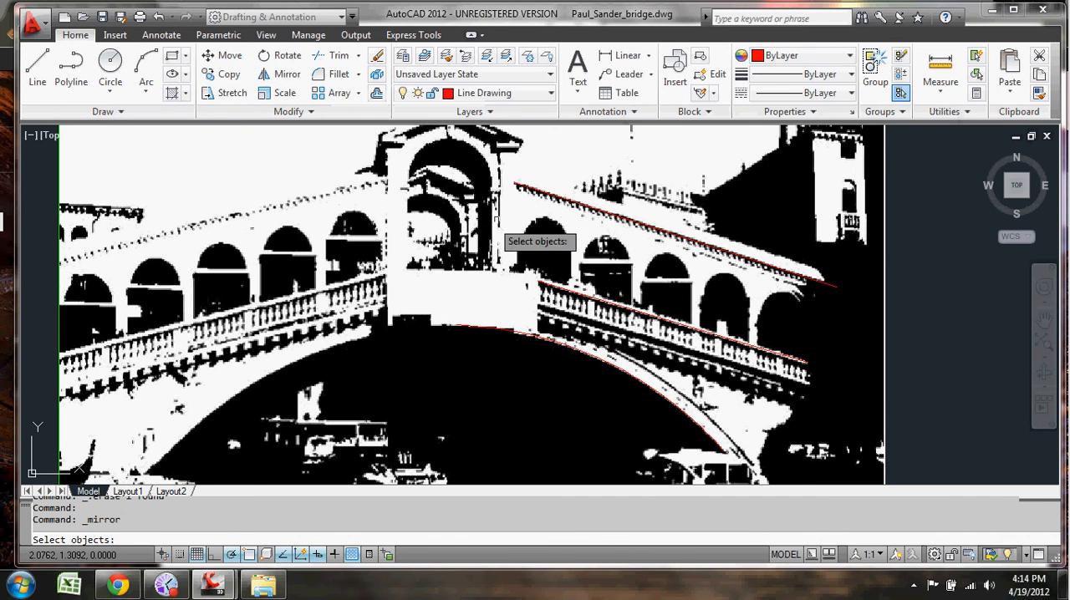
pyautogui.click(544, 194)
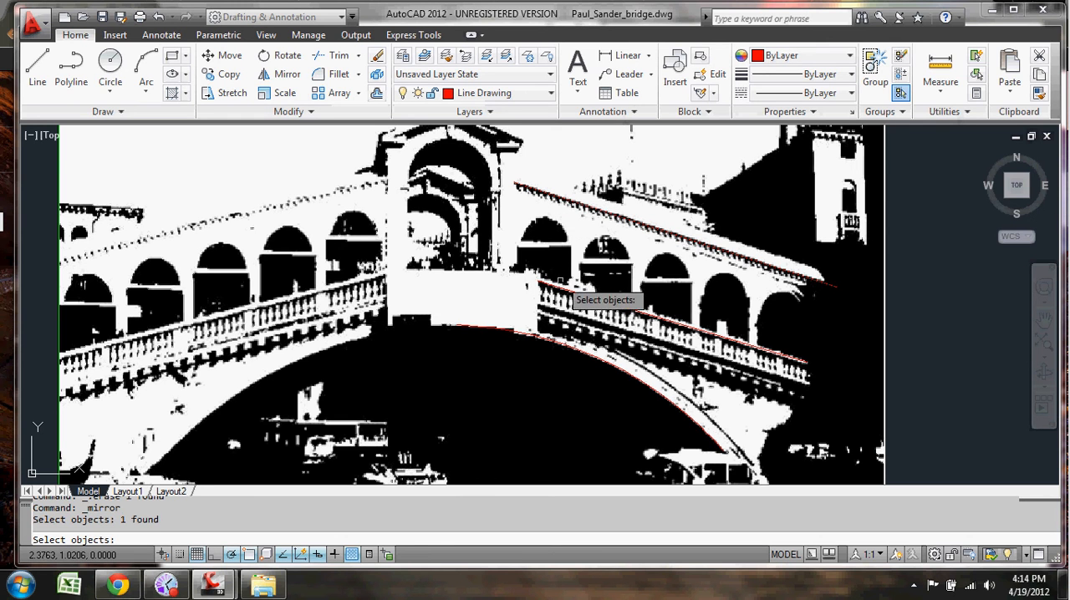
pyautogui.click(556, 287)
pyautogui.click(540, 335)
pyautogui.press('Return')
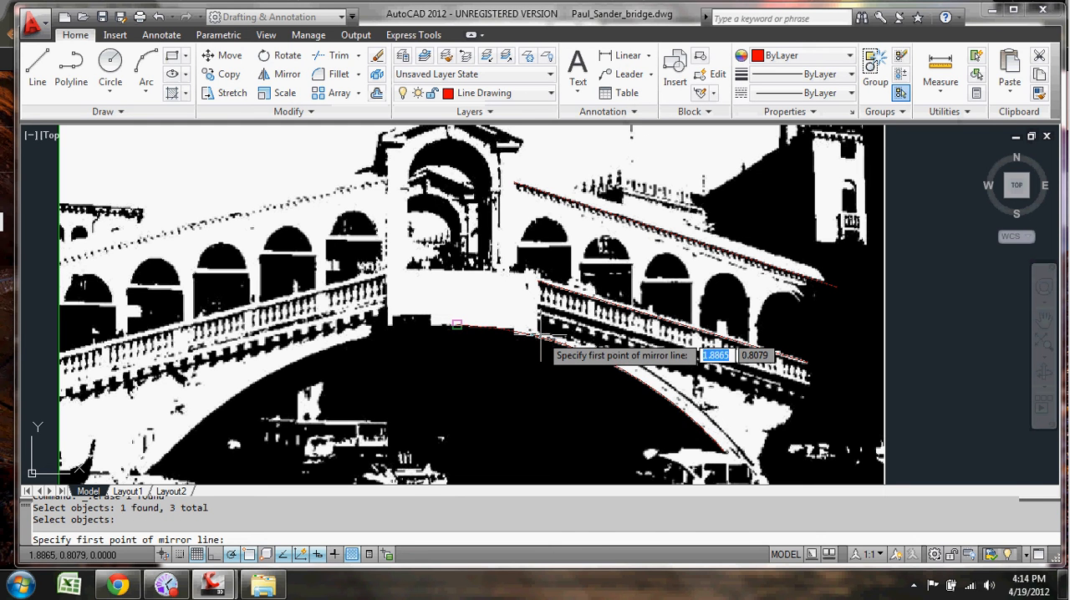
pyautogui.scroll(2, 460, 293)
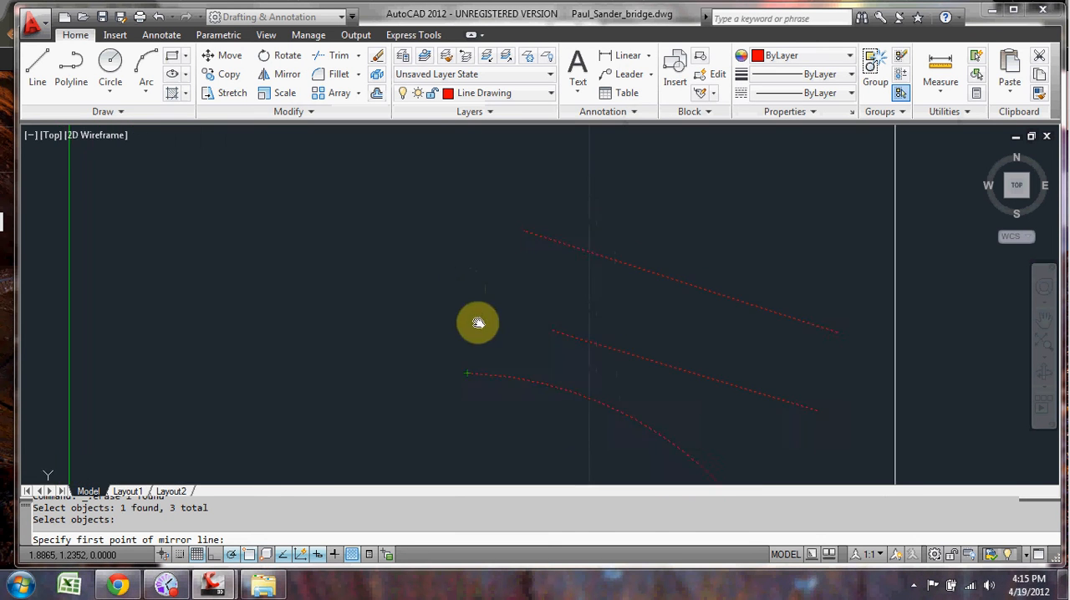
pyautogui.scroll(2, 480, 217)
pyautogui.scroll(3, 481, 217)
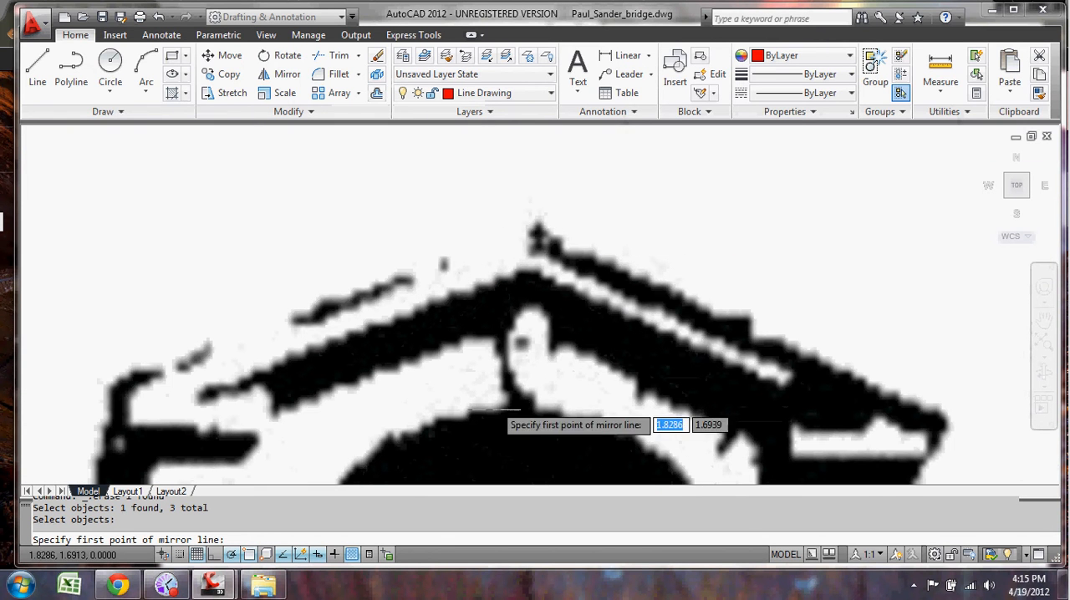
pyautogui.click(522, 221)
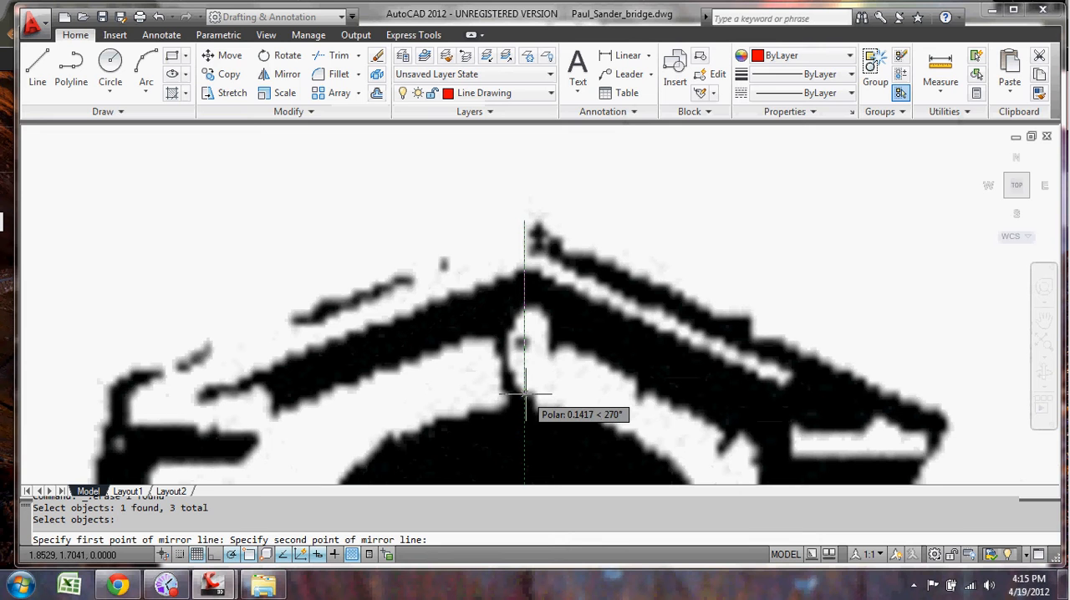
pyautogui.click(525, 393)
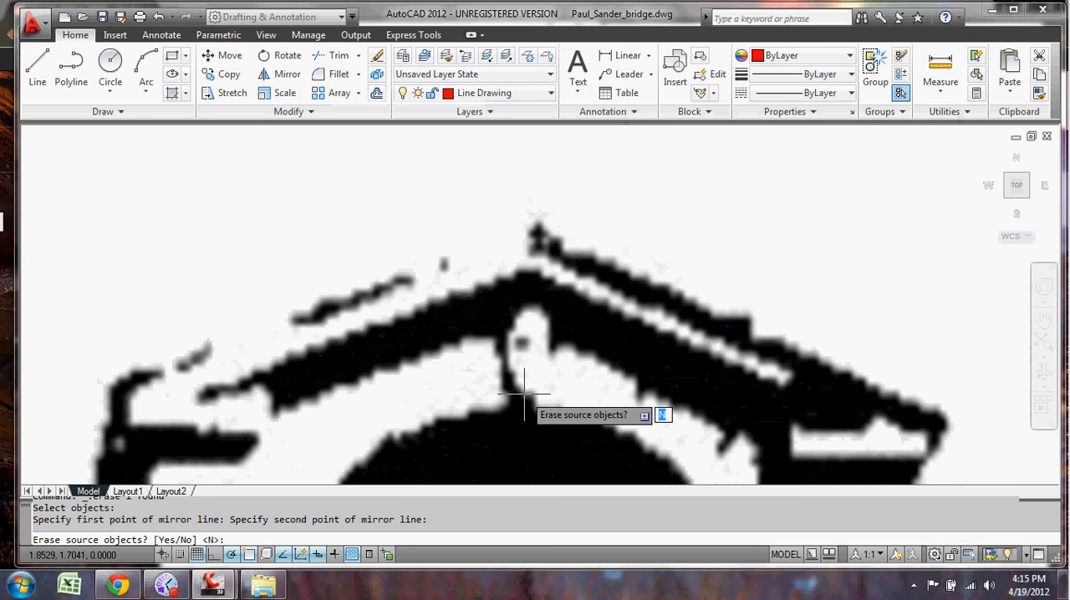
pyautogui.press('Return')
# Step: Examine how the mirrored cornice, balustrade and arch lines match the left half of the bridge image
pyautogui.scroll(-3, 528, 400)
pyautogui.moveTo(535, 401); pyautogui.dragTo(520, 232, button='middle')
pyautogui.moveTo(530, 331); pyautogui.dragTo(550, 210, button='middle')
pyautogui.scroll(-2, 547, 296)
pyautogui.moveTo(533, 343); pyautogui.dragTo(656, 281, button='middle')
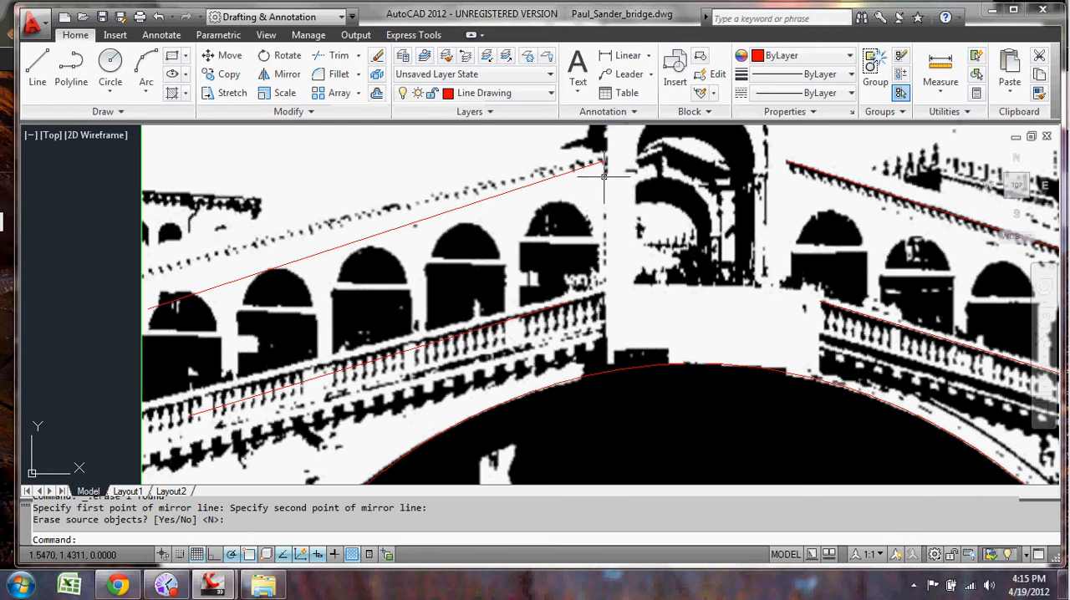
pyautogui.moveTo(560, 293); pyautogui.dragTo(651, 204, button='middle')
pyautogui.moveTo(489, 303); pyautogui.dragTo(504, 355, button='middle')
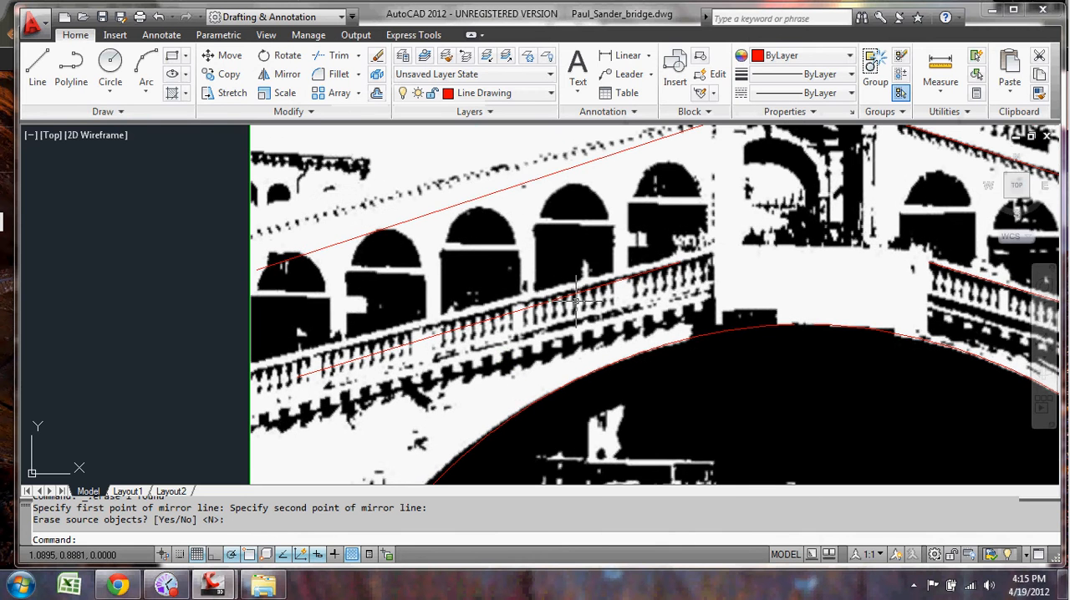
pyautogui.moveTo(697, 287); pyautogui.dragTo(489, 378, button='middle')
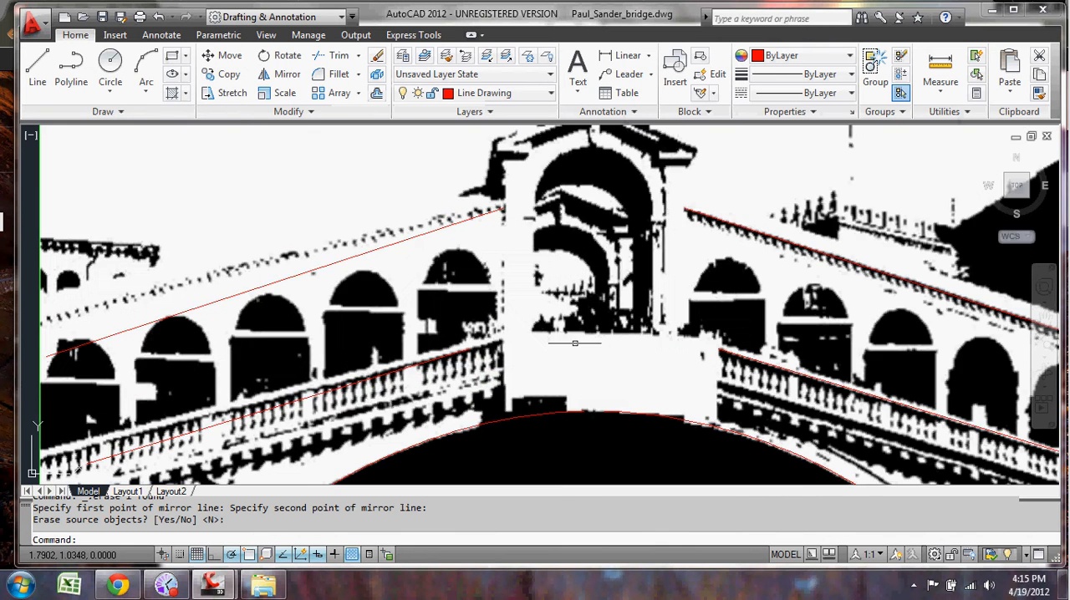
# Step: Stretch both ends of the mirrored left balustrade line to follow the handrail from the central column to the image's left edge, with object snap off
pyautogui.moveTo(359, 407); pyautogui.dragTo(464, 350, button='middle')
pyautogui.click(530, 309)
pyautogui.click(576, 292)
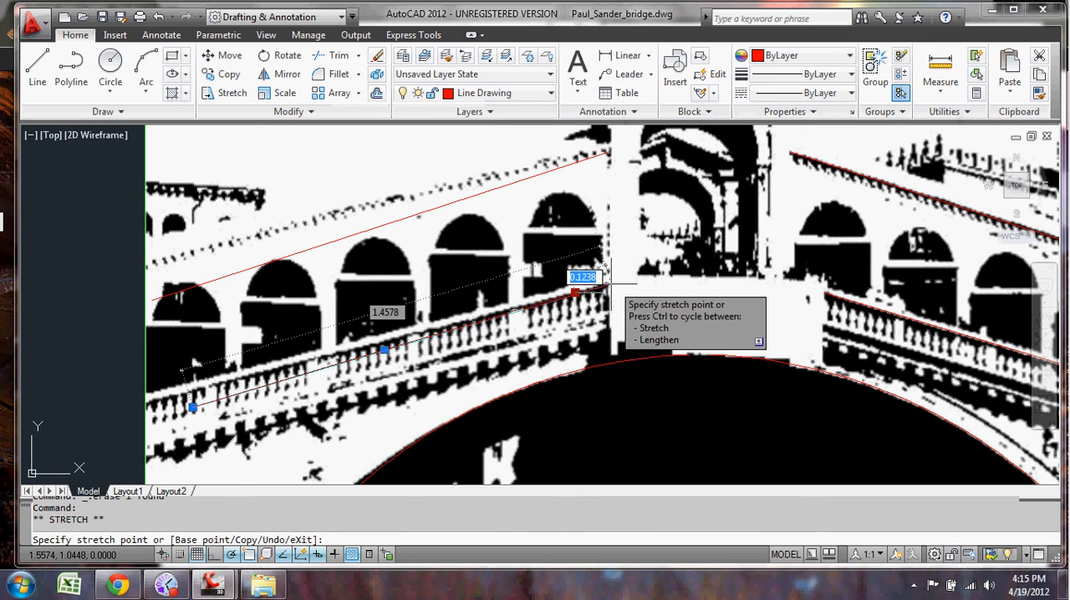
pyautogui.click(610, 284)
pyautogui.click(194, 408)
pyautogui.click(148, 395)
pyautogui.moveTo(396, 404); pyautogui.dragTo(521, 270, button='middle')
pyautogui.click(250, 555)
pyautogui.click(270, 462)
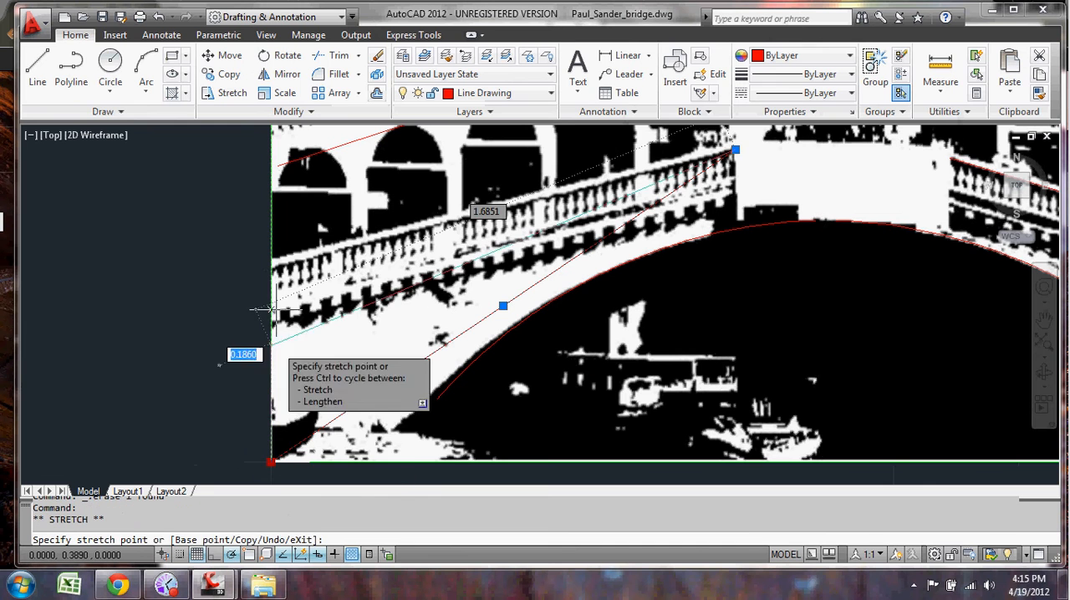
pyautogui.click(270, 265)
# Step: Stretch the outer end of the left cornice line up onto the cornice near the image's left edge and clear the selection
pyautogui.moveTo(377, 289); pyautogui.dragTo(378, 425, button='middle')
pyautogui.click(308, 297)
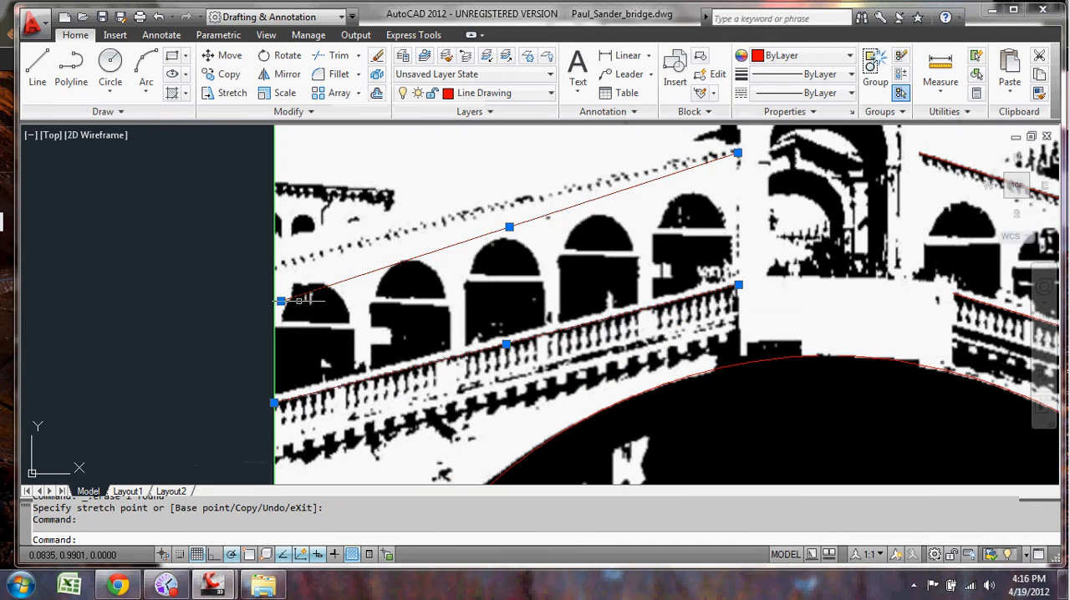
pyautogui.click(281, 301)
pyautogui.click(281, 268)
pyautogui.moveTo(498, 300); pyautogui.dragTo(401, 375, button='middle')
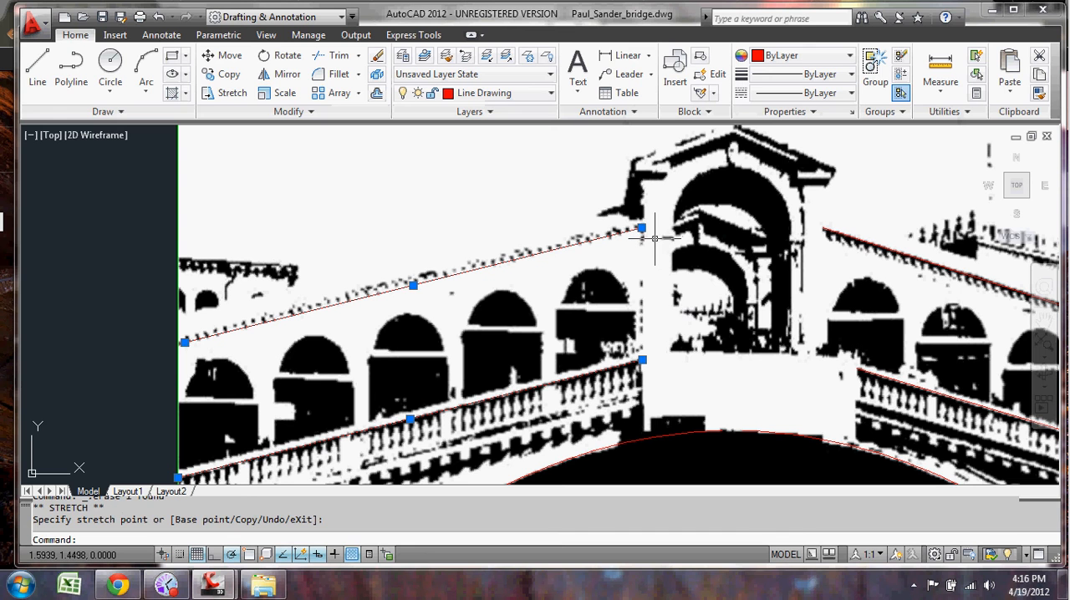
pyautogui.click(662, 266)
pyautogui.press('Escape')
pyautogui.press('Escape')
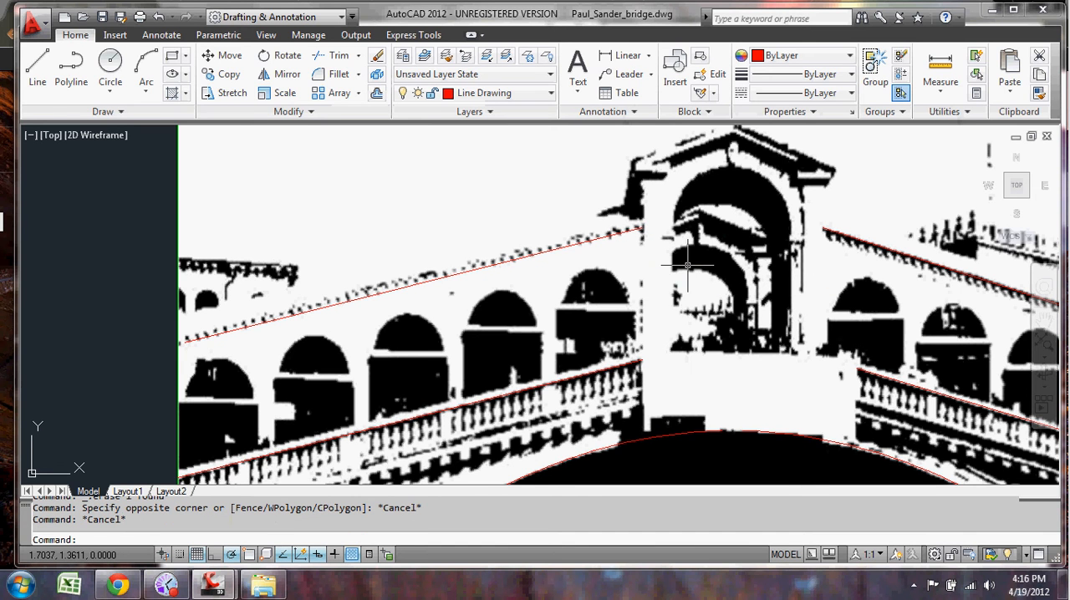
# Step: Offset the right balustrade line 0.1 downward to trace the base of the balusters
pyautogui.moveTo(702, 280); pyautogui.dragTo(521, 273, button='middle')
pyautogui.moveTo(603, 335); pyautogui.dragTo(555, 263, button='middle')
pyautogui.scroll(2, 525, 275)
pyautogui.scroll(3, 694, 271)
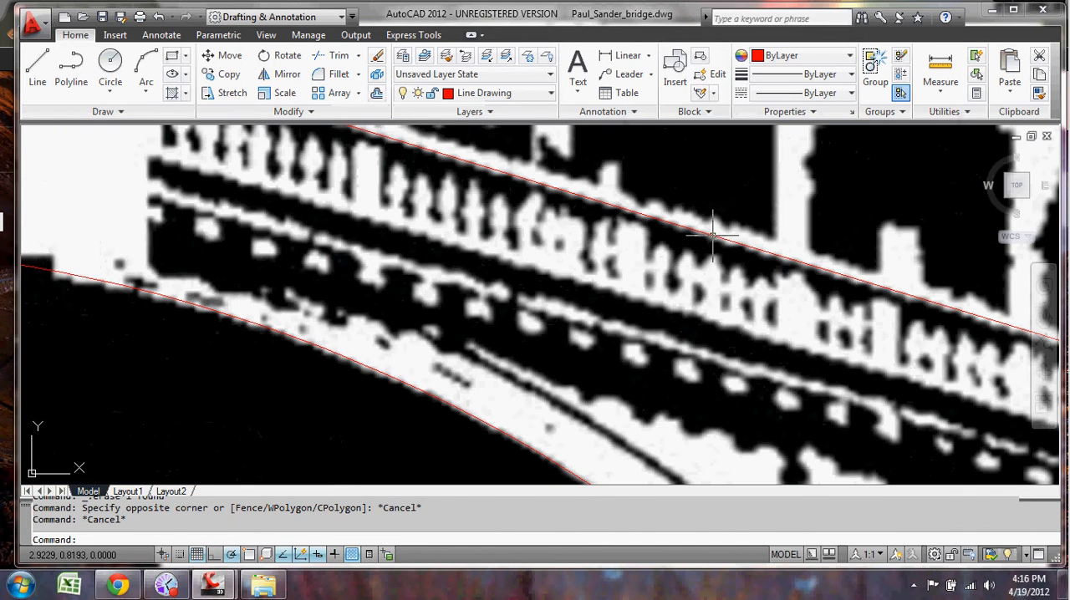
pyautogui.moveTo(635, 276); pyautogui.dragTo(683, 326, button='middle')
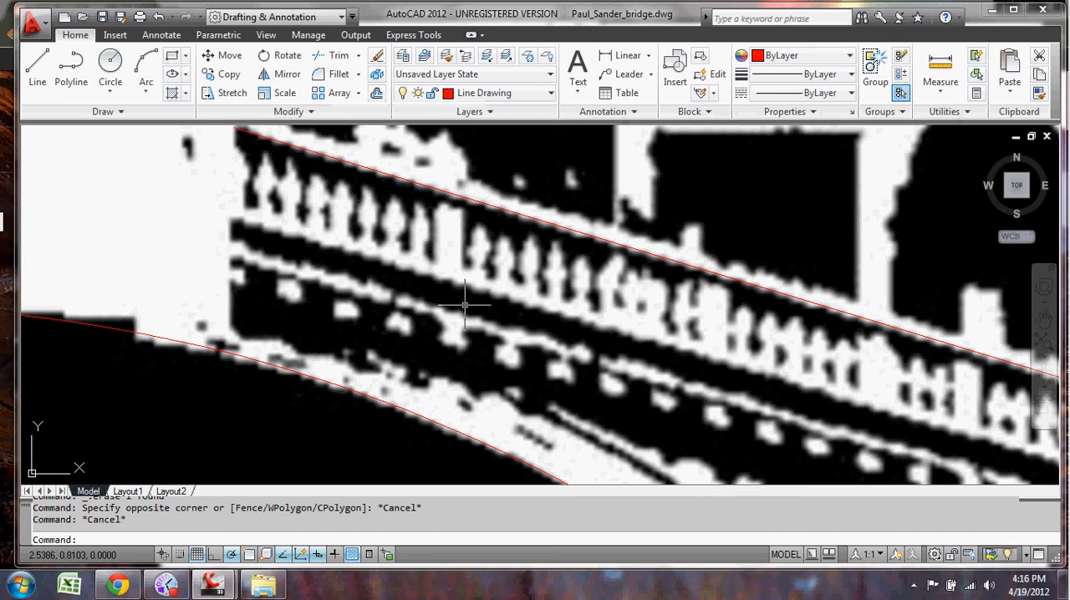
pyautogui.click(316, 114)
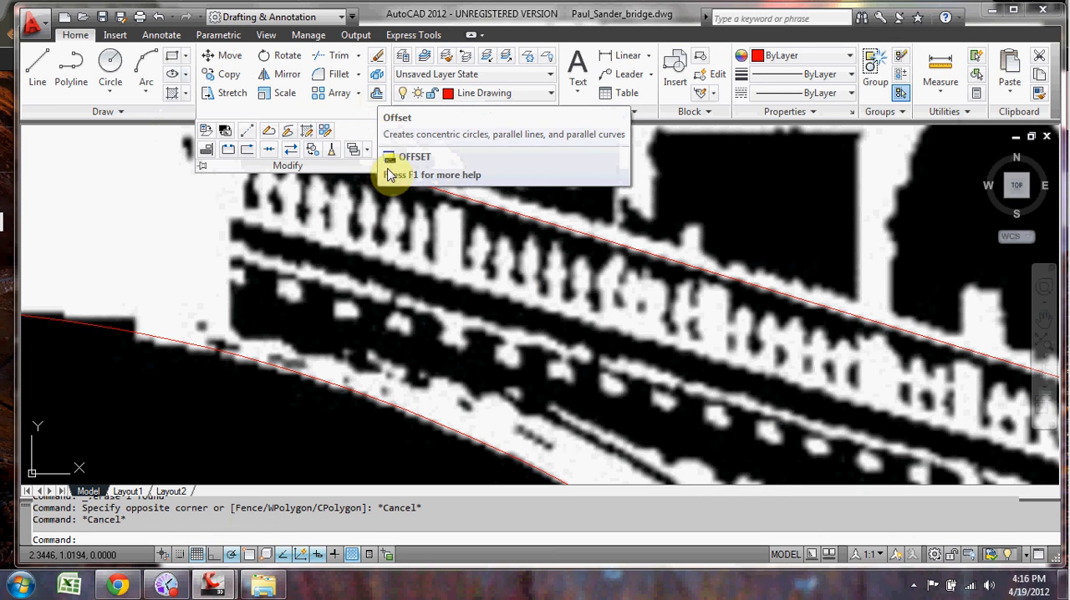
pyautogui.write('offset')
pyautogui.press('Return')
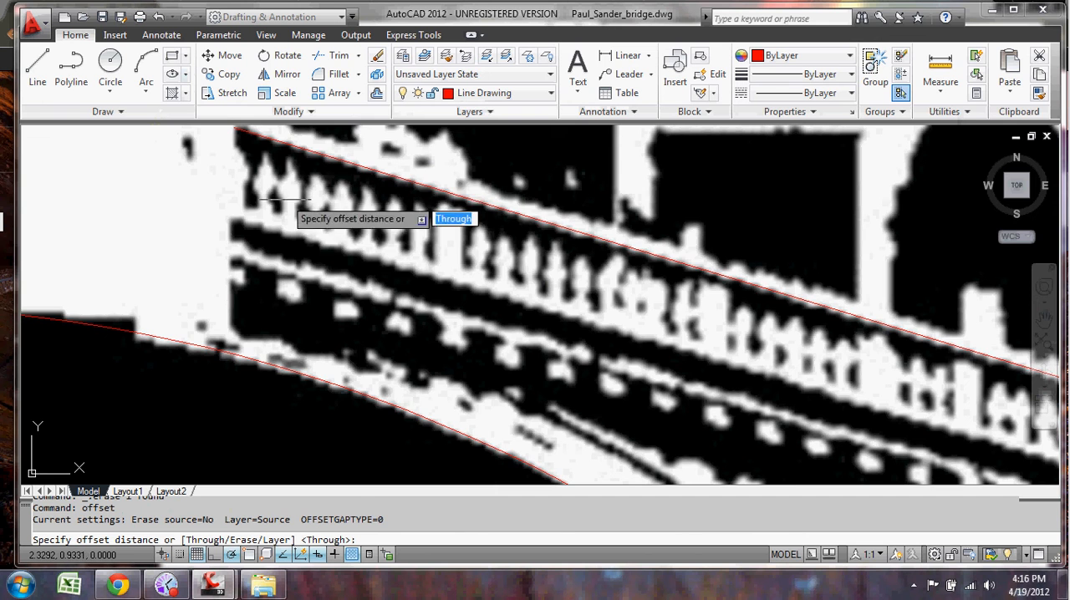
pyautogui.moveTo(304, 212); pyautogui.dragTo(402, 264, button='middle')
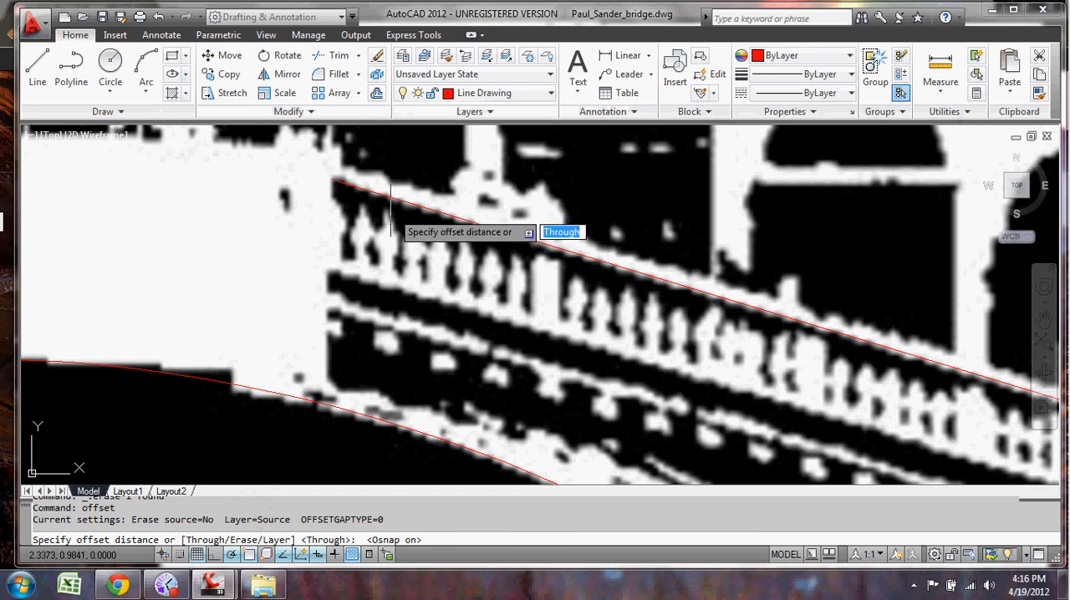
pyautogui.click(331, 179)
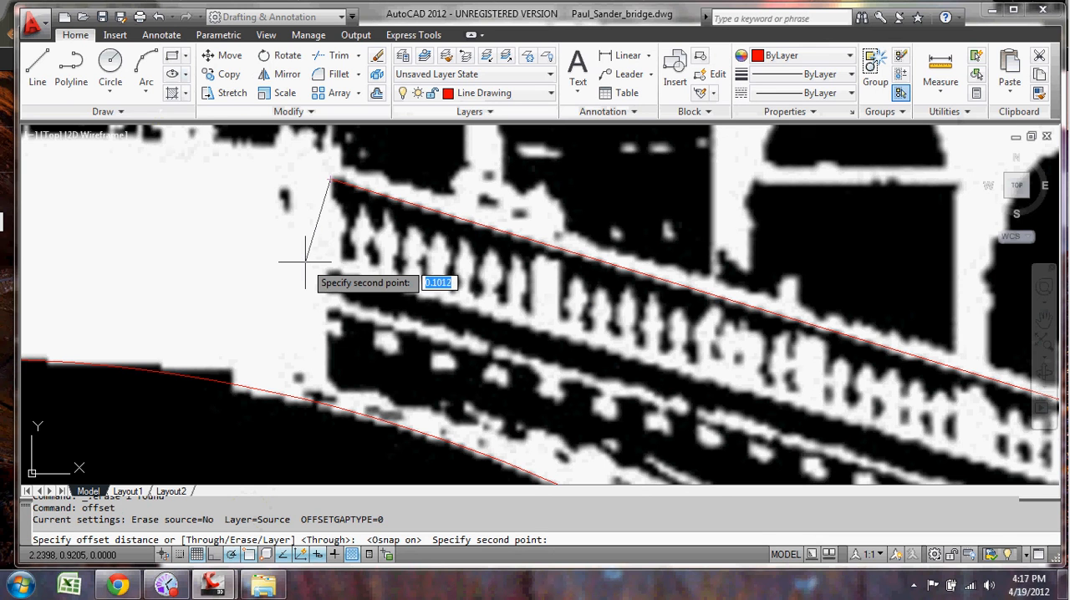
pyautogui.write('.1')
pyautogui.press('Return')
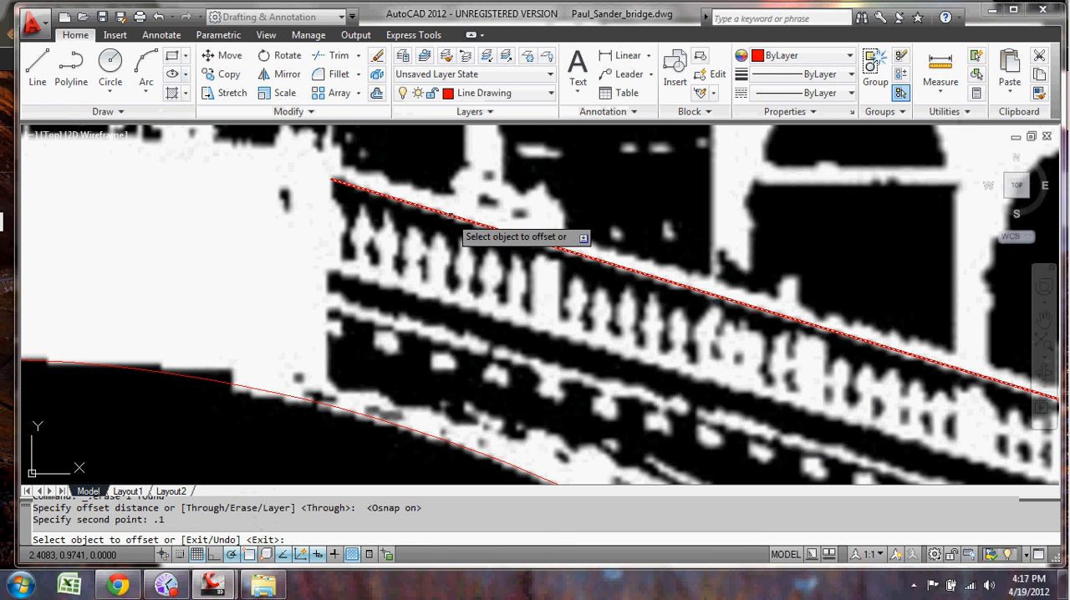
pyautogui.click(451, 214)
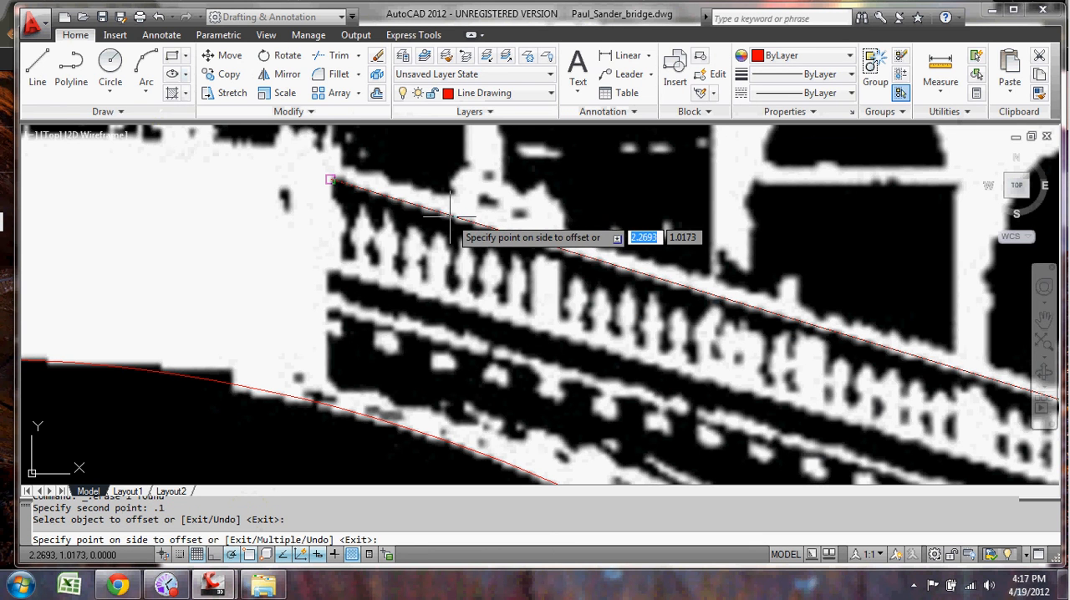
pyautogui.click(428, 282)
# Step: Offset the right half of the arch curve inward below the bridge by the same 0.1 distance
pyautogui.scroll(2, 377, 258)
pyautogui.moveTo(445, 288)
pyautogui.mouseDown(button='middle')
pyautogui.moveTo(327, 264)
pyautogui.moveTo(325, 280)
pyautogui.moveTo(478, 339)
pyautogui.moveTo(408, 314)
pyautogui.mouseUp(button='middle')
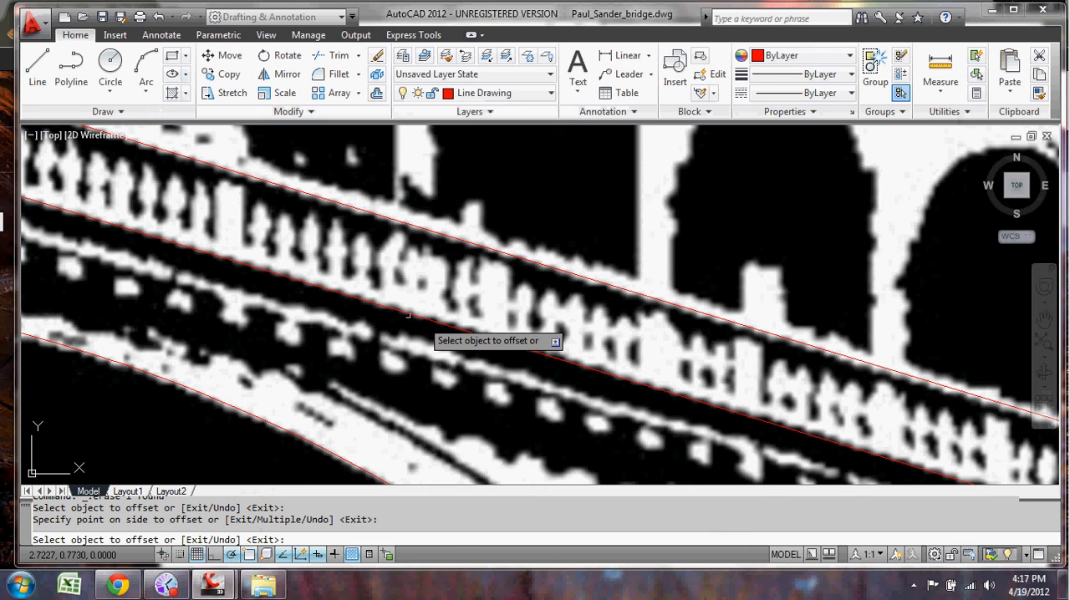
pyautogui.scroll(3, 408, 315)
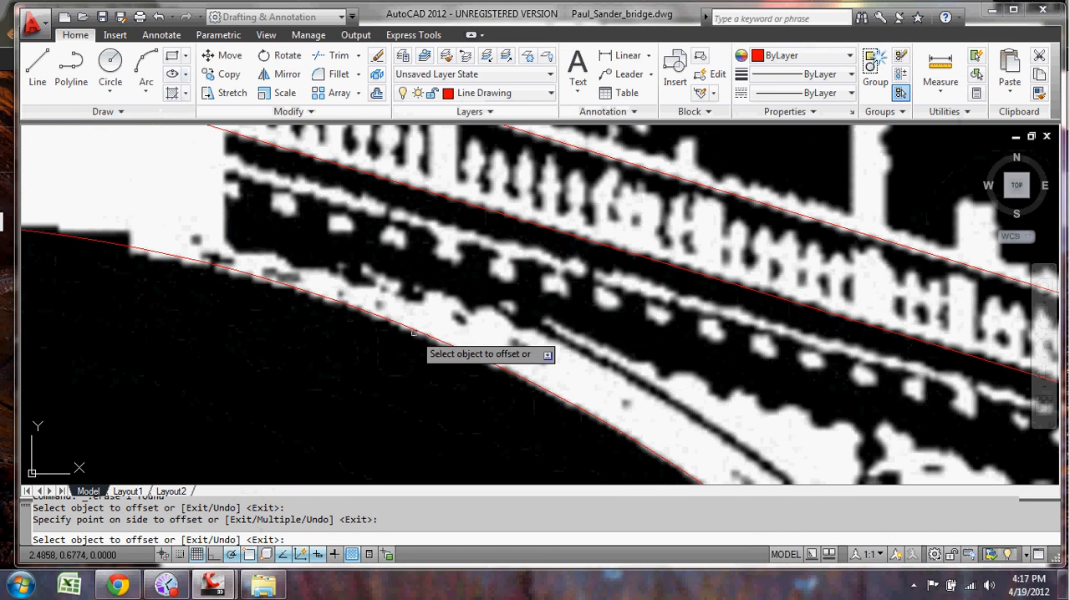
pyautogui.click(417, 330)
pyautogui.click(381, 360)
pyautogui.moveTo(471, 367); pyautogui.dragTo(563, 292, button='middle')
pyautogui.scroll(-2, 565, 293)
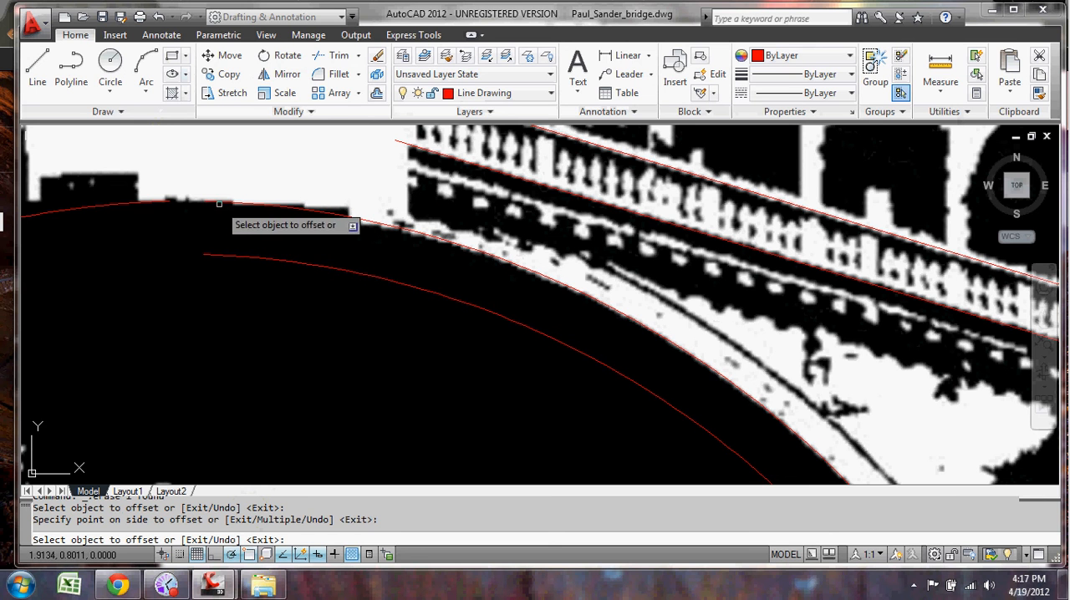
# Step: Draw a vertical helper line about 0.045 long at the central block's right edge, crossing the lower balustrade line's inner end
pyautogui.moveTo(486, 350); pyautogui.dragTo(319, 216, button='middle')
pyautogui.moveTo(488, 317)
pyautogui.mouseDown(button='middle')
pyautogui.moveTo(573, 323)
pyautogui.moveTo(605, 299)
pyautogui.moveTo(549, 349)
pyautogui.moveTo(512, 363)
pyautogui.mouseUp(button='middle')
pyautogui.moveTo(711, 486)
pyautogui.mouseDown(button='middle')
pyautogui.moveTo(594, 409)
pyautogui.moveTo(594, 438)
pyautogui.mouseUp(button='middle')
pyautogui.moveTo(560, 341); pyautogui.dragTo(548, 390, button='middle')
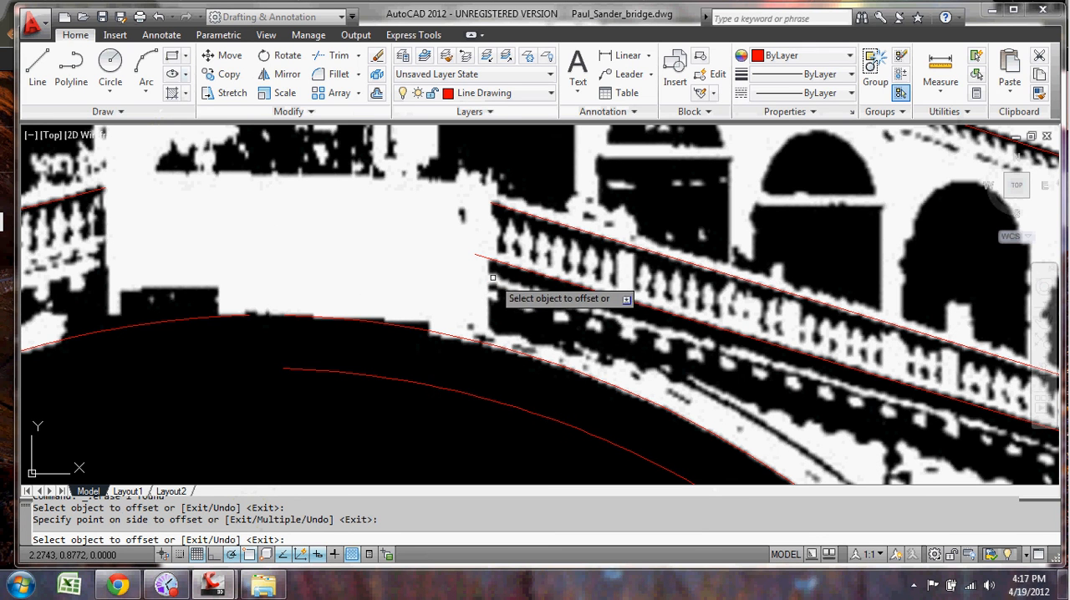
pyautogui.moveTo(513, 292)
pyautogui.mouseDown(button='middle')
pyautogui.moveTo(476, 253)
pyautogui.moveTo(493, 276)
pyautogui.mouseUp(button='middle')
pyautogui.scroll(4, 494, 276)
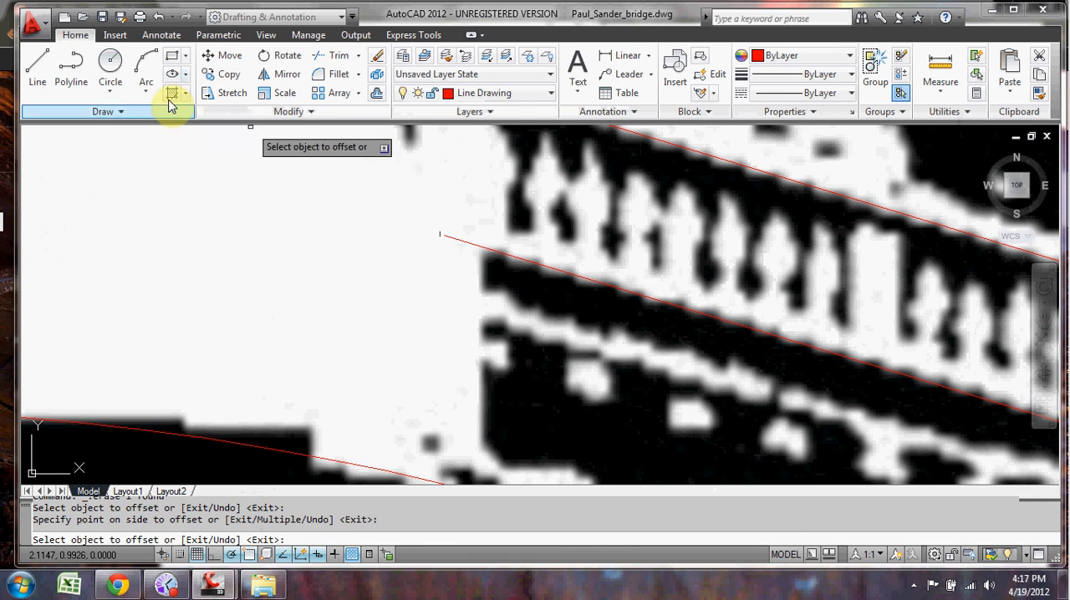
pyautogui.click(40, 74)
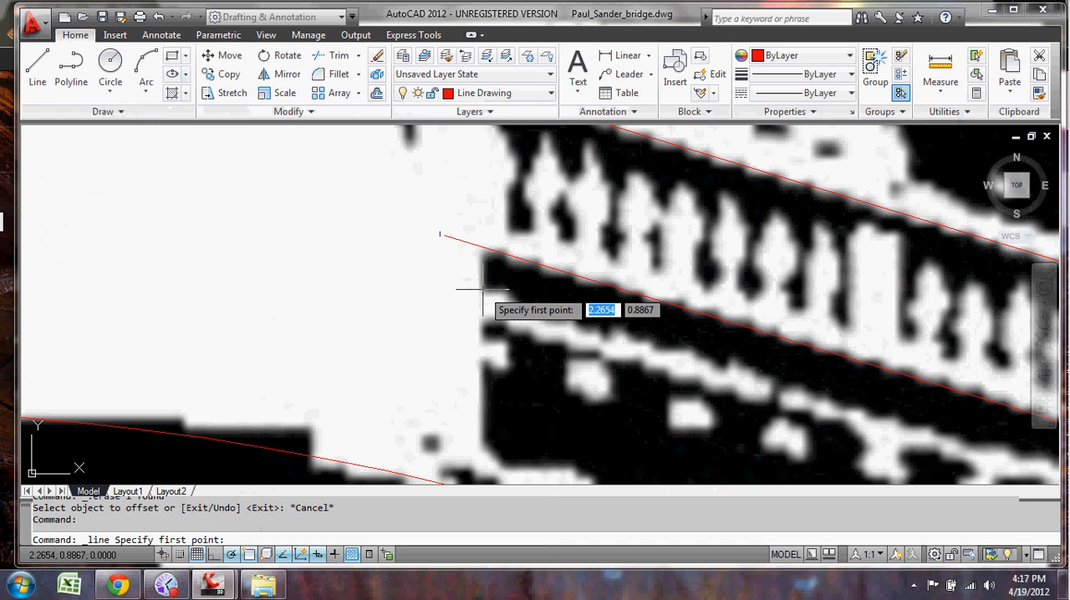
pyautogui.click(483, 289)
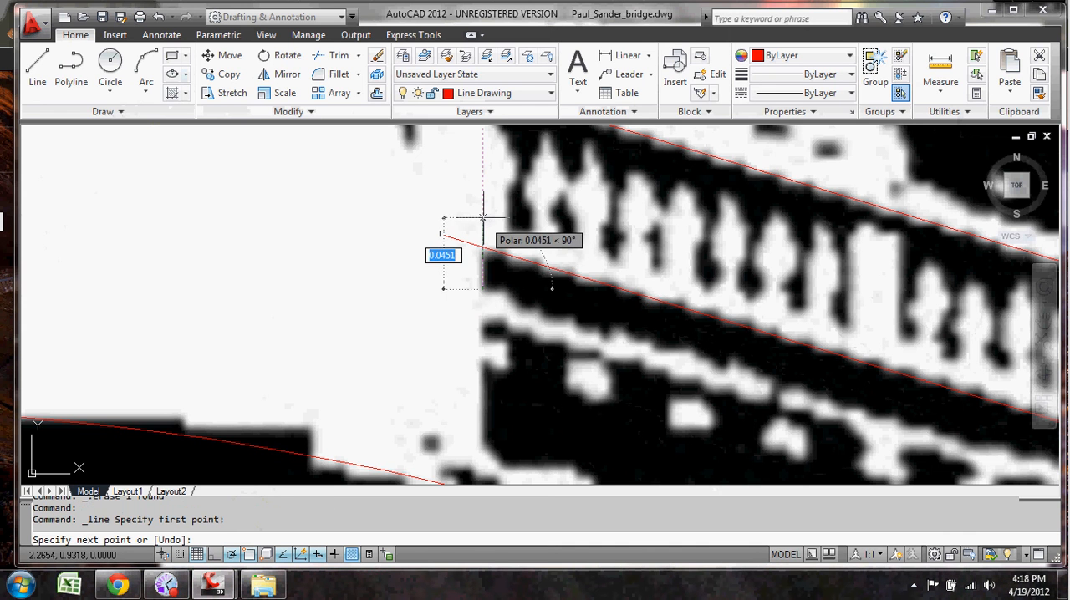
pyautogui.click(483, 217)
pyautogui.press('Escape')
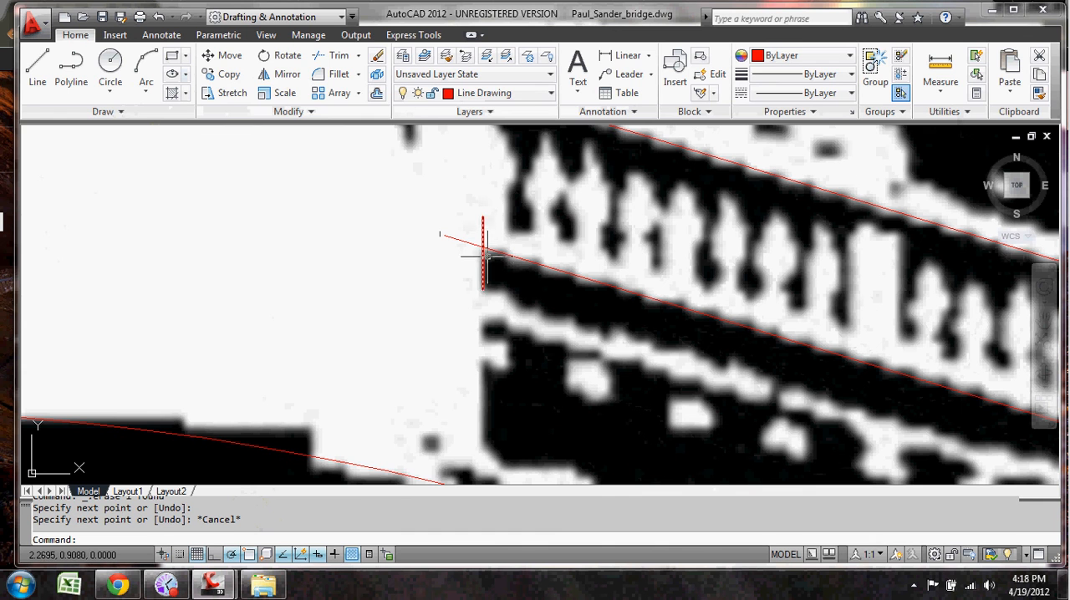
# Step: Trim the lower balustrade line's overhang at the vertical helper line and delete the helper line
pyautogui.click(341, 57)
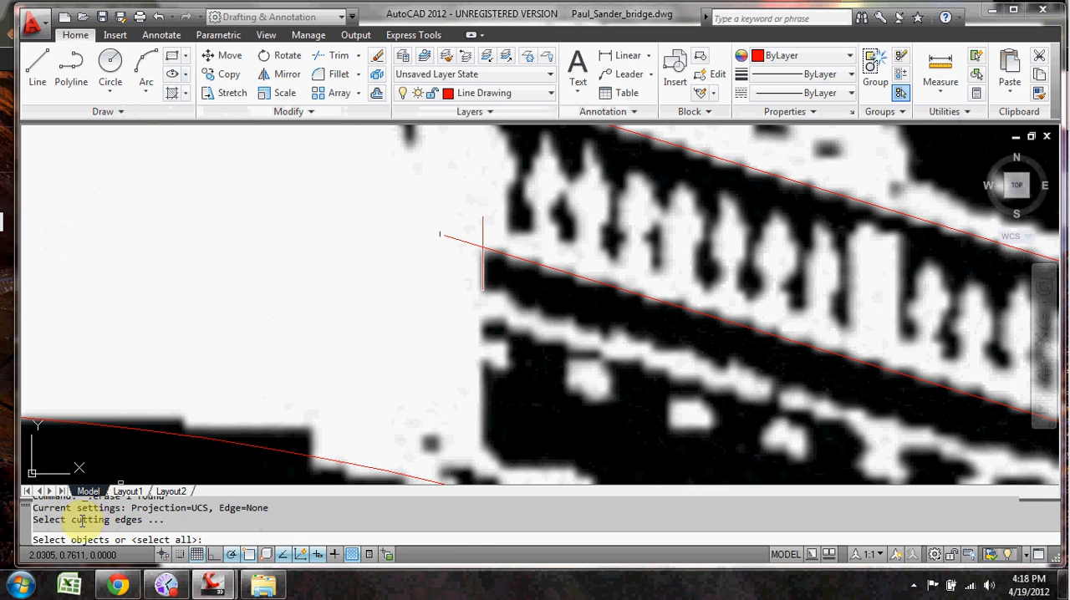
pyautogui.click(482, 253)
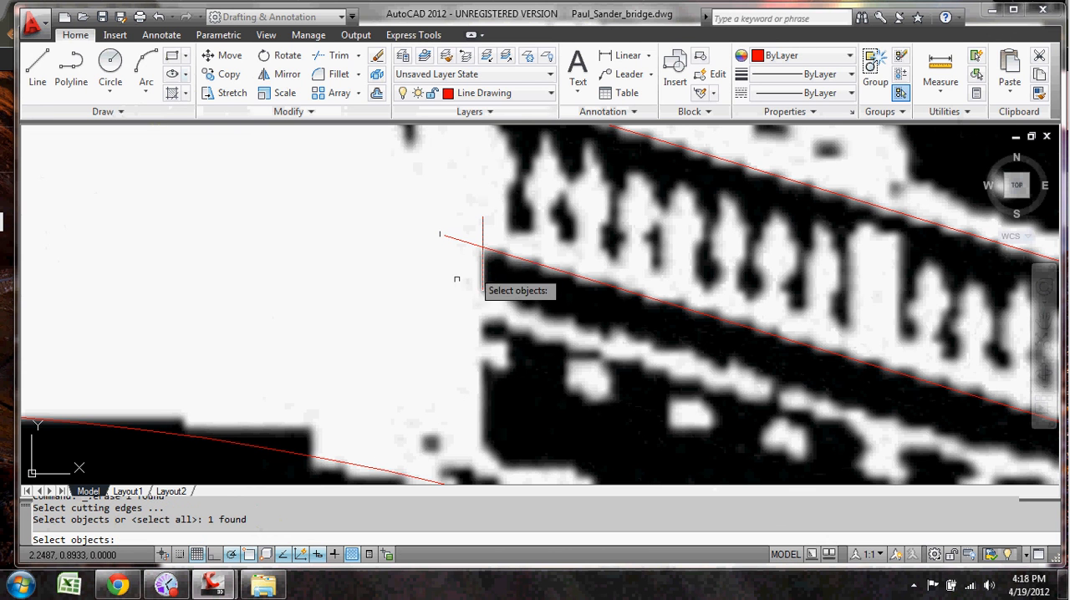
pyautogui.press('Return')
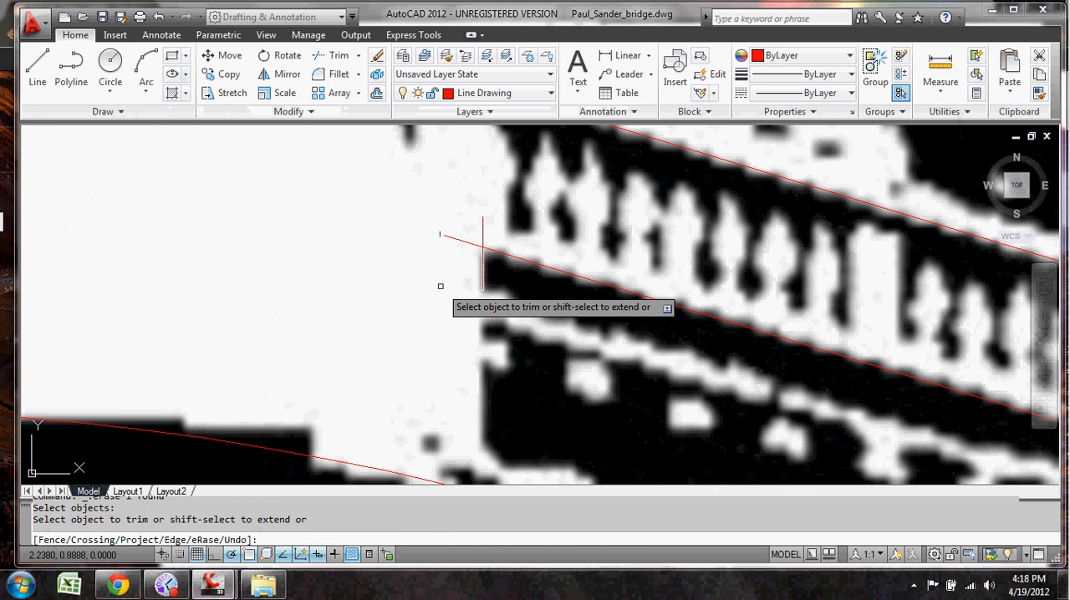
pyautogui.click(456, 238)
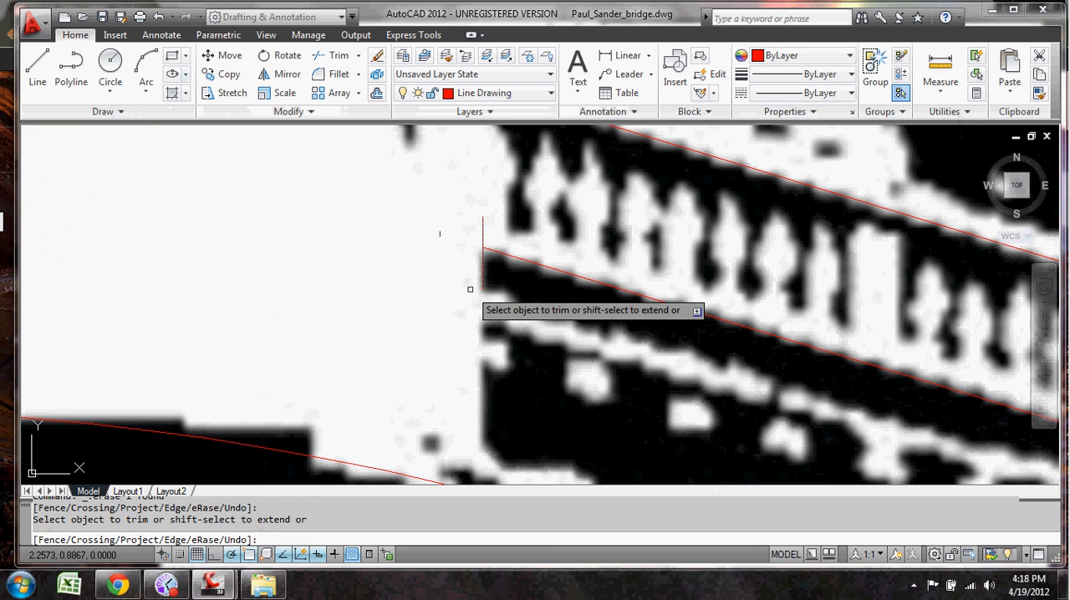
pyautogui.press('Return')
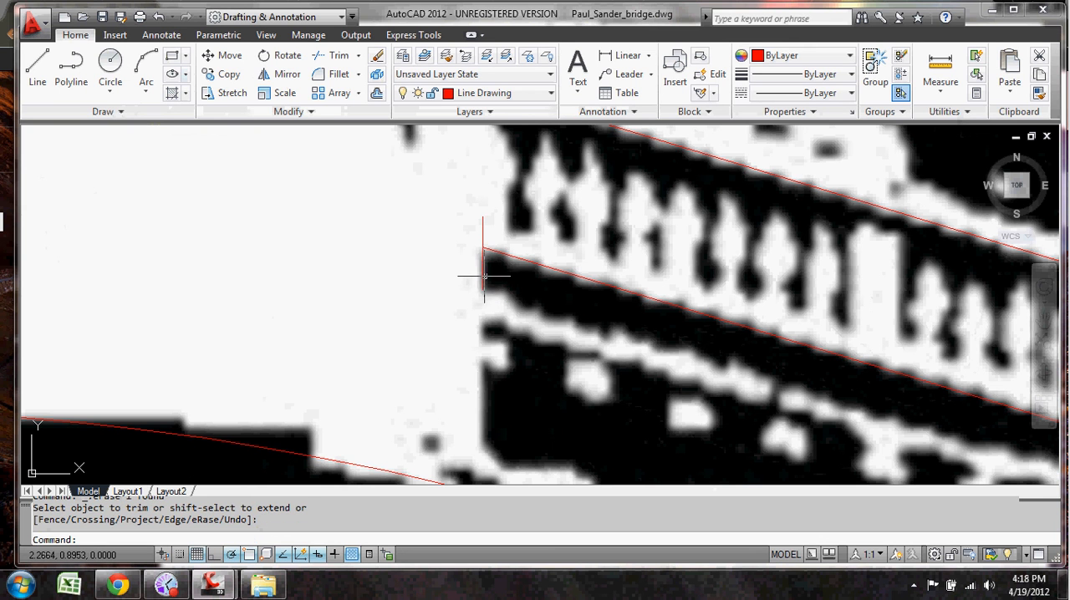
pyautogui.click(482, 275)
pyautogui.press('Delete')
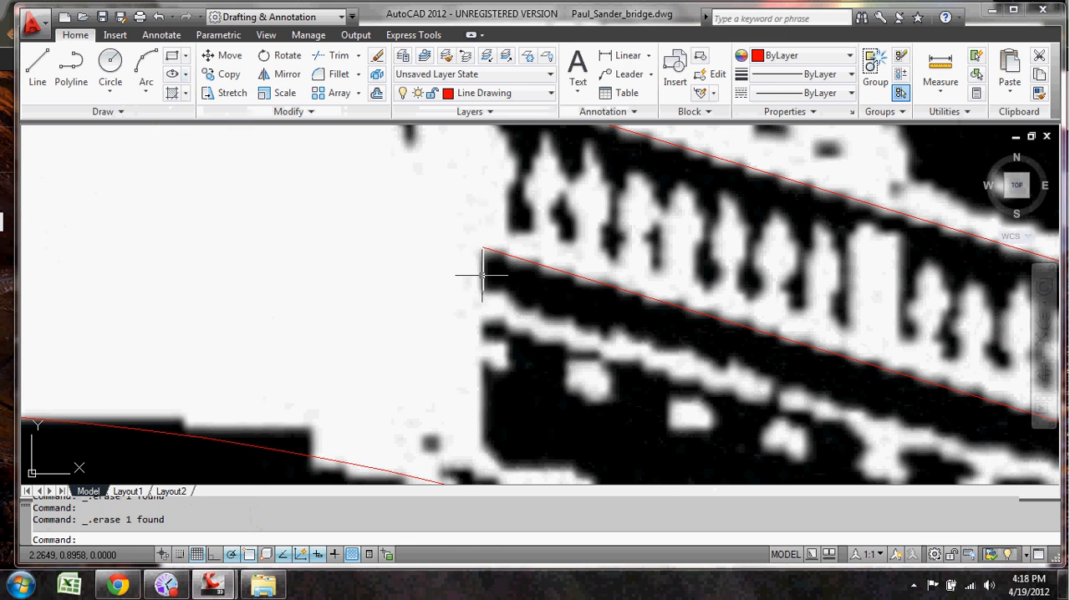
# Step: Delete the mirrored left cornice line that does not follow the image
pyautogui.scroll(2, 490, 237)
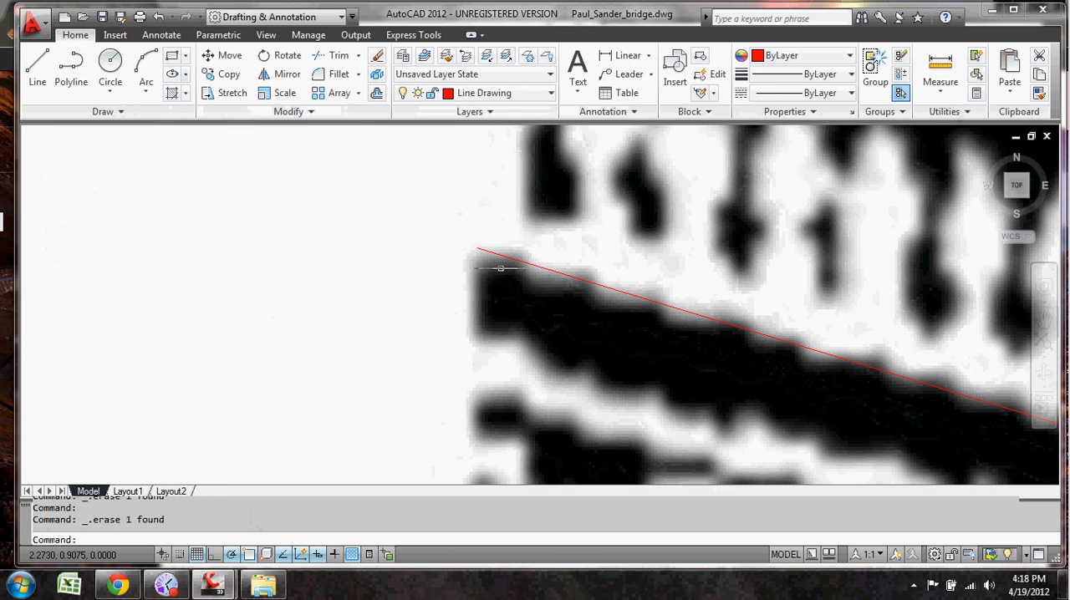
pyautogui.scroll(-4, 477, 248)
pyautogui.moveTo(508, 306)
pyautogui.mouseDown(button='middle')
pyautogui.moveTo(568, 370)
pyautogui.moveTo(393, 210)
pyautogui.moveTo(585, 279)
pyautogui.mouseUp(button='middle')
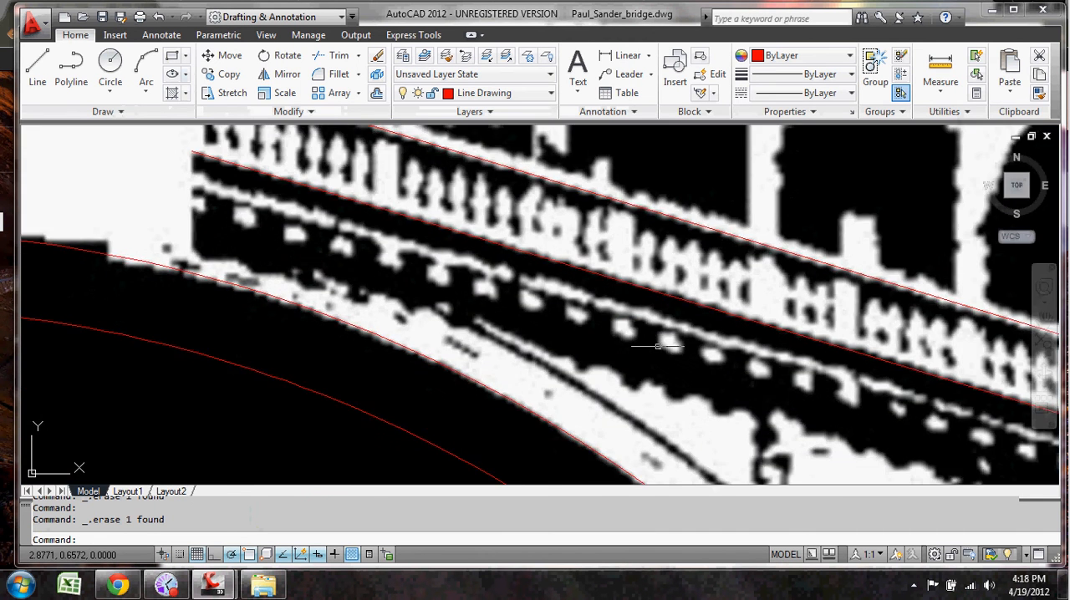
pyautogui.scroll(-5, 800, 396)
pyautogui.moveTo(852, 411); pyautogui.dragTo(812, 399, button='middle')
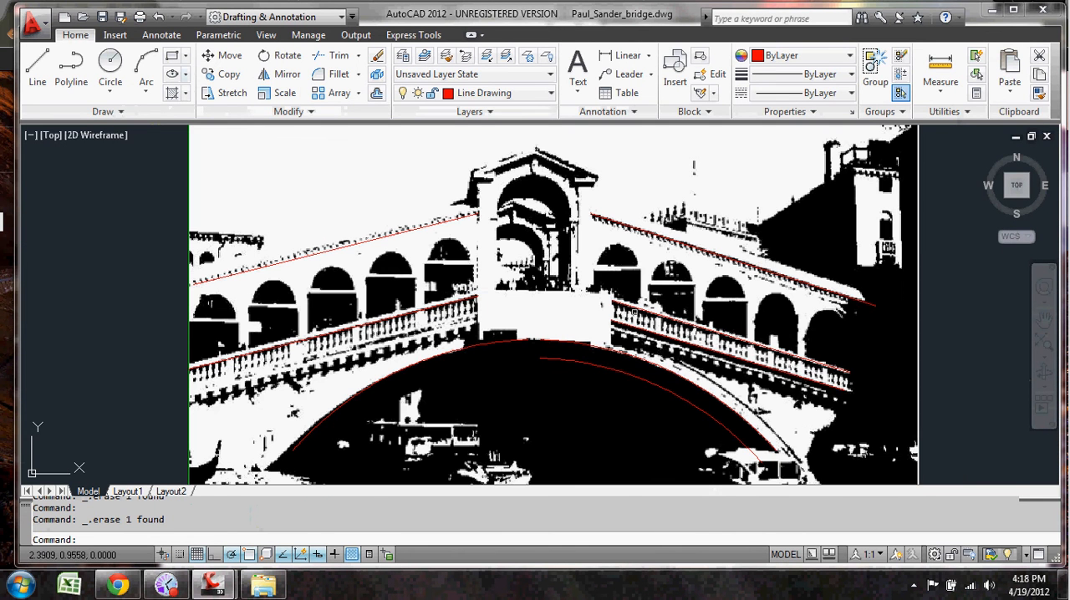
pyautogui.scroll(8, 445, 343)
pyautogui.scroll(-6, 689, 393)
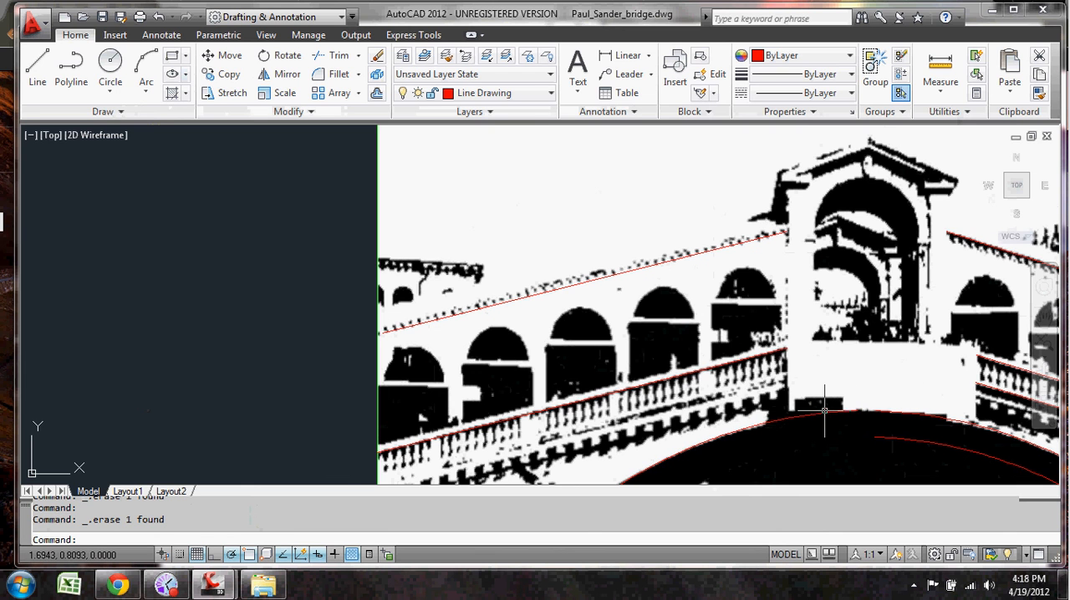
pyautogui.click(751, 242)
pyautogui.click(752, 240)
pyautogui.press('Delete')
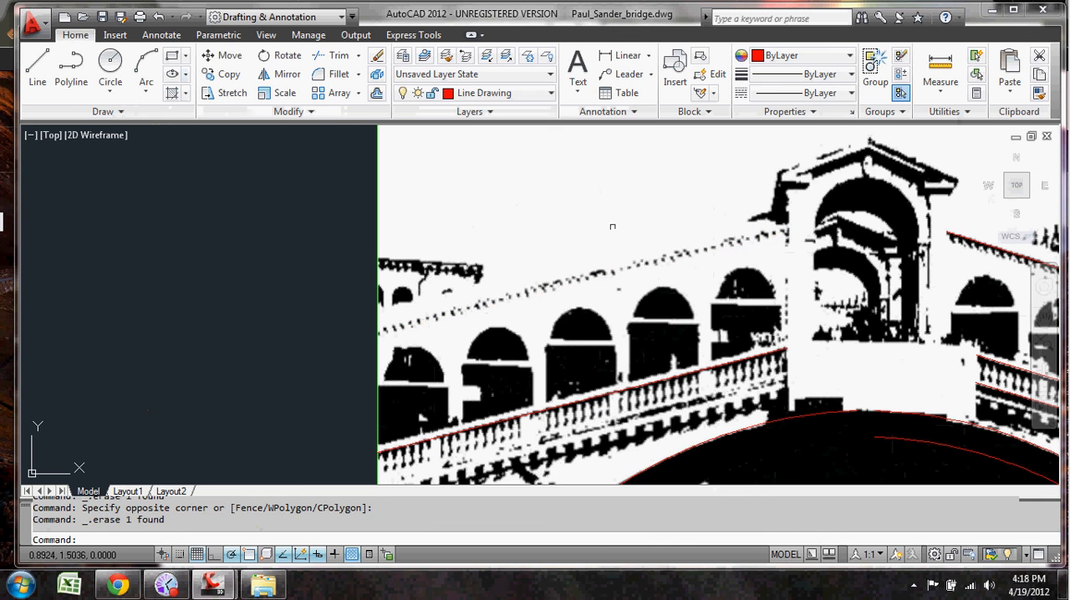
# Step: With object snap off, draw a new line about 1.38 long at 15° along the left cornice, starting at the image's left edge
pyautogui.click(36, 67)
pyautogui.scroll(5, 410, 354)
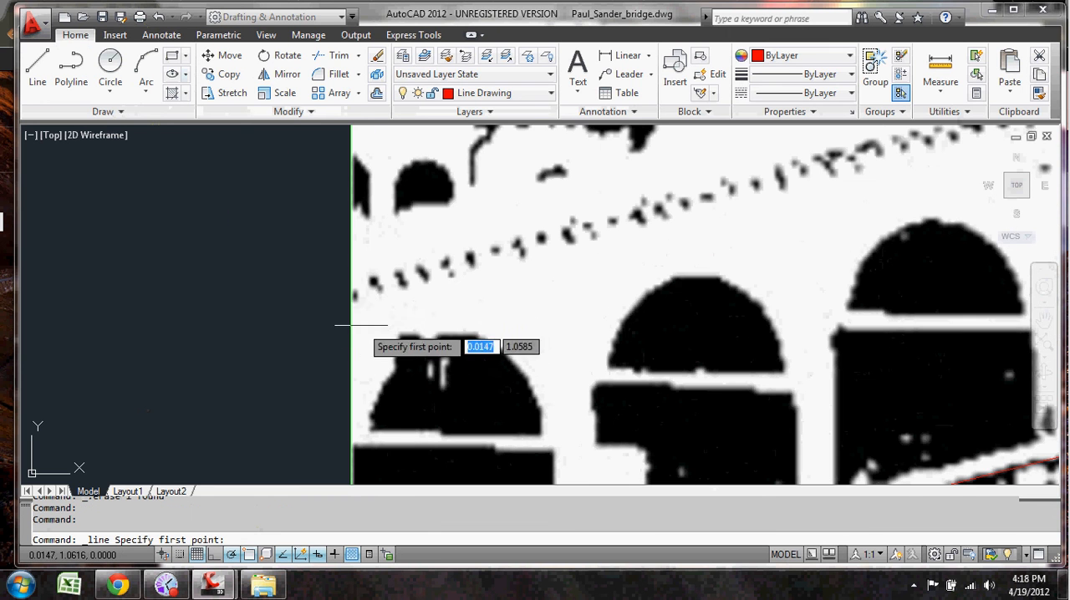
pyautogui.click(351, 291)
pyautogui.press('Escape')
pyautogui.click(252, 555)
pyautogui.click(37, 67)
pyautogui.click(355, 295)
pyautogui.scroll(-2, 549, 260)
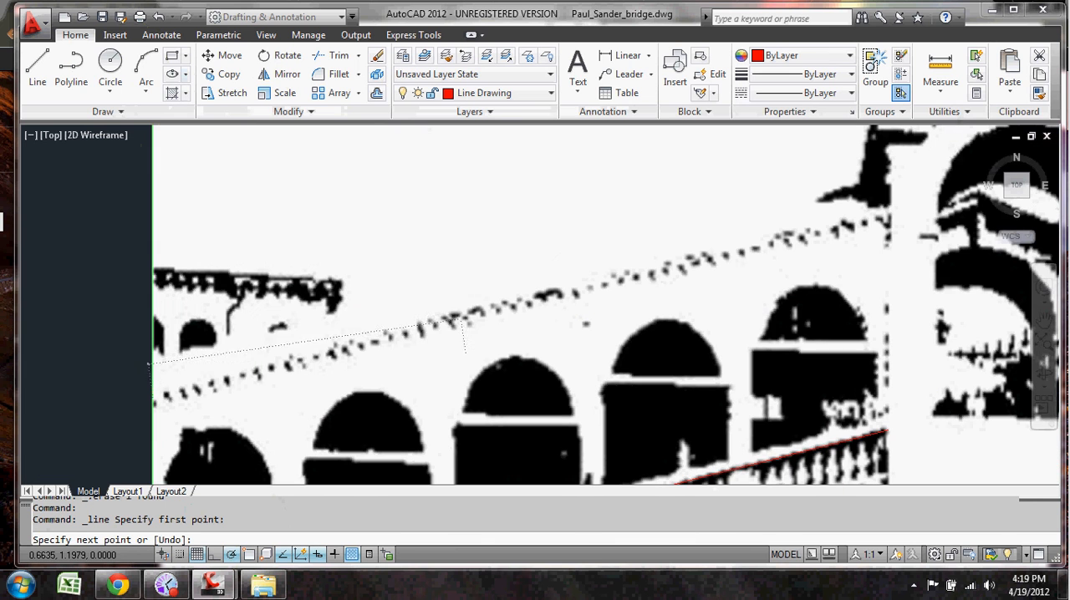
pyautogui.click(790, 237)
pyautogui.press('Escape')
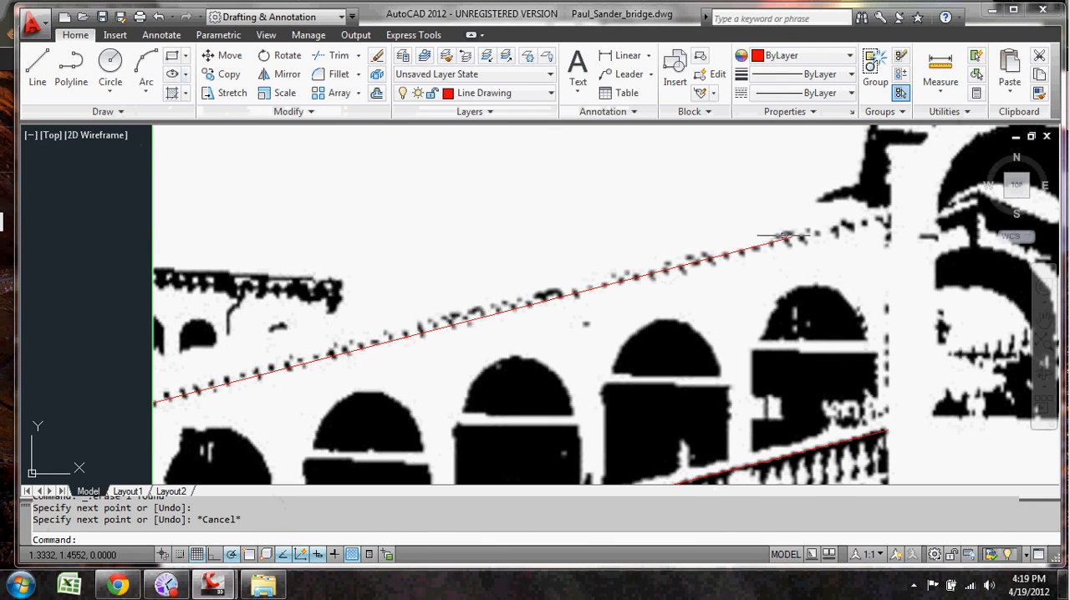
# Step: Draw a vertical boundary line about 0.32 long down the central portico's left edge, beyond the left cornice line's inner end
pyautogui.moveTo(791, 236); pyautogui.dragTo(675, 273, button='middle')
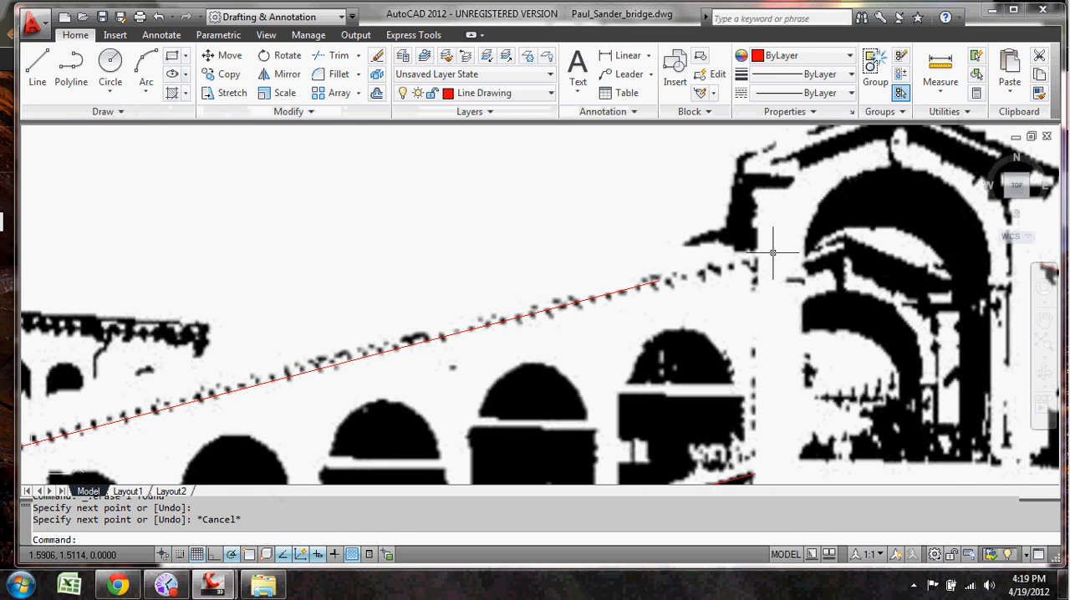
pyautogui.click(88, 86)
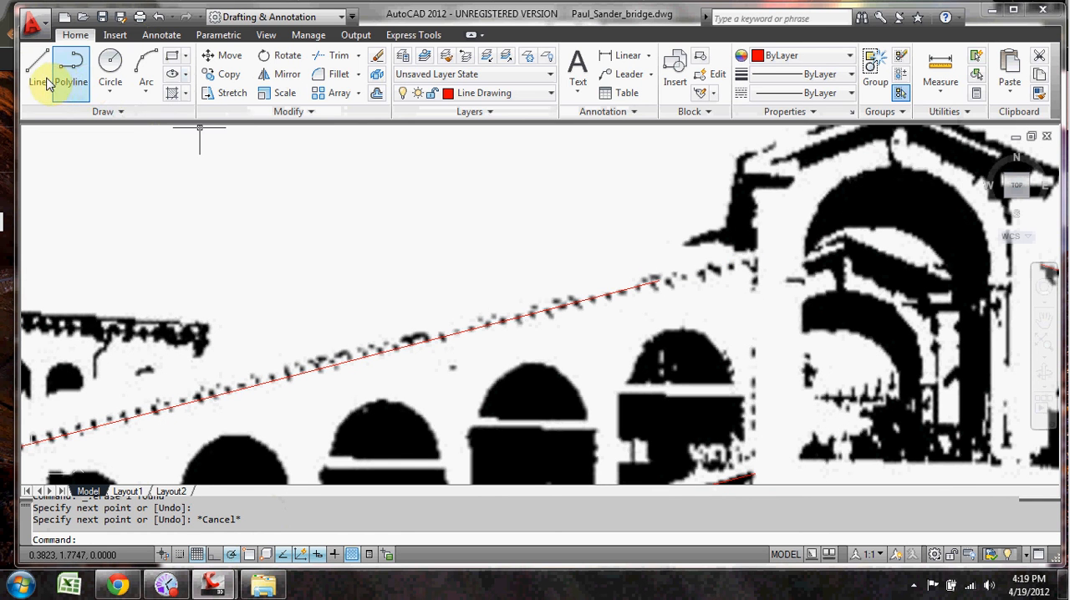
pyautogui.click(50, 82)
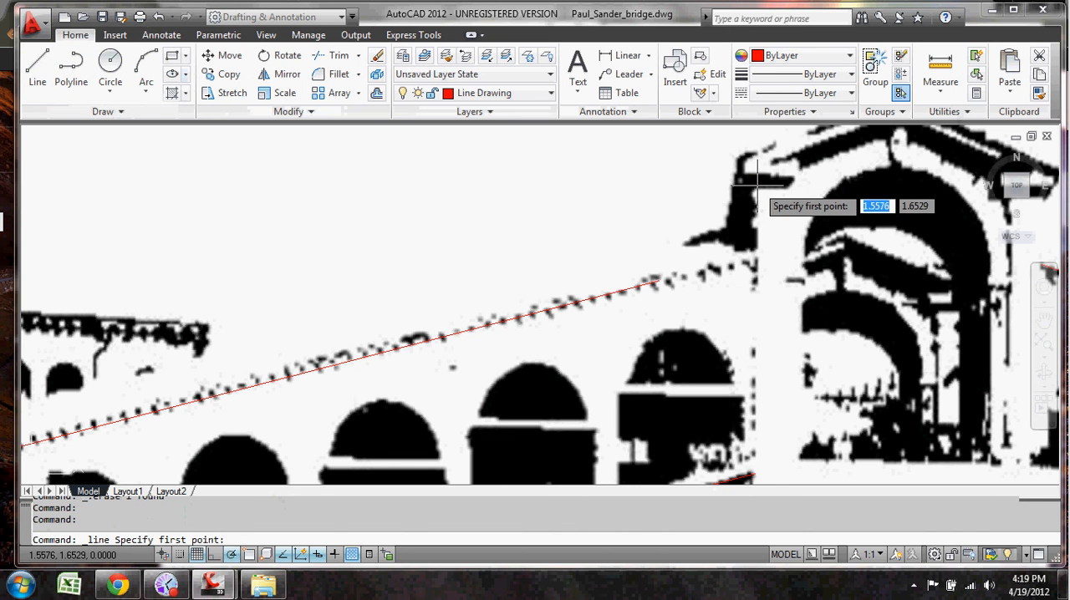
pyautogui.click(755, 187)
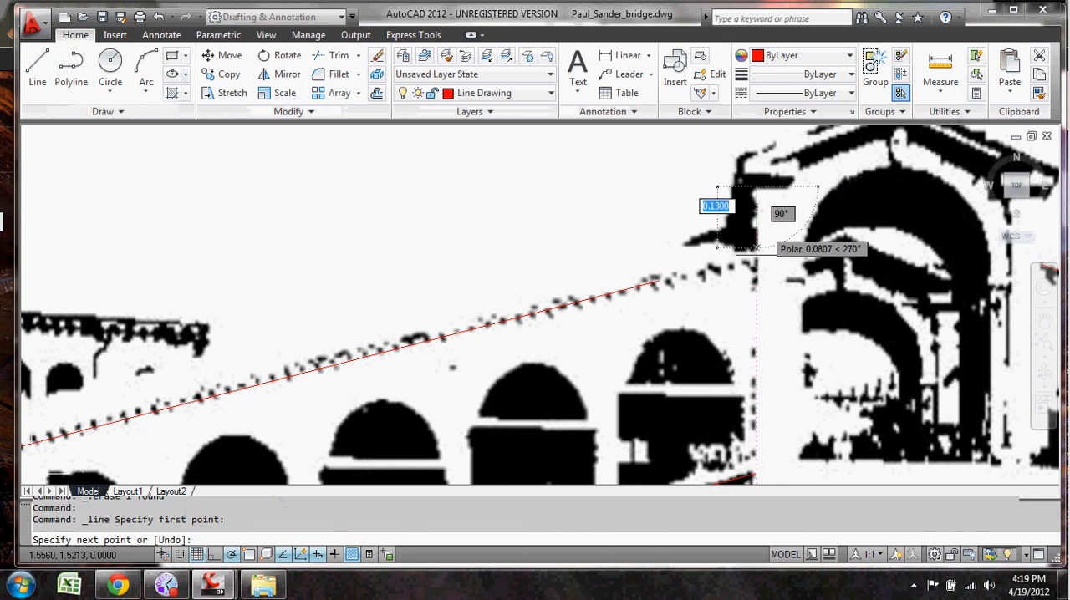
pyautogui.click(755, 338)
pyautogui.press('Escape')
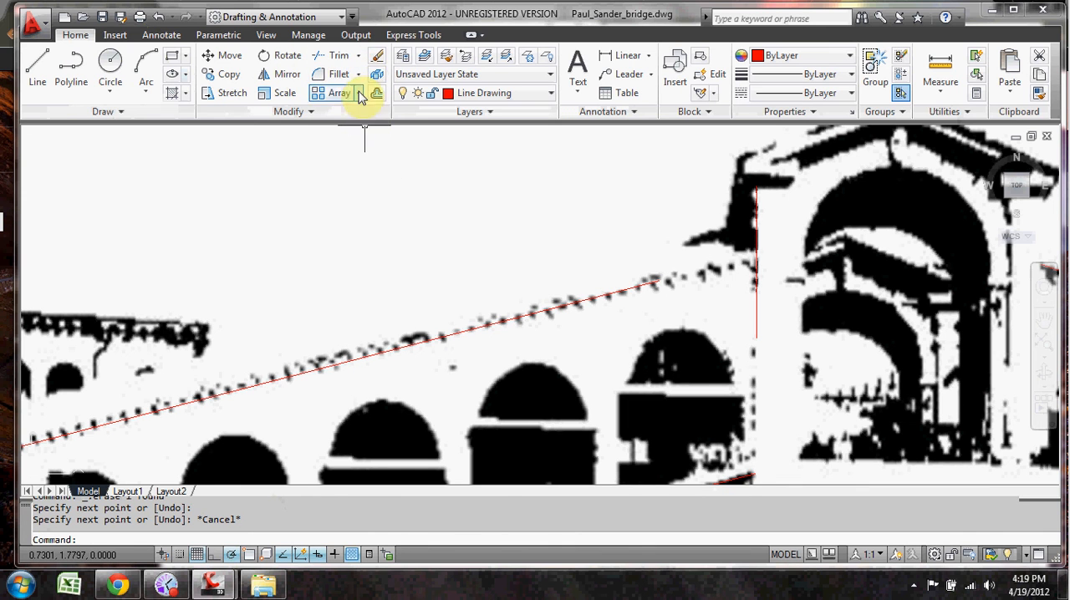
# Step: Extend the left cornice line to the vertical boundary line at the portico and delete the boundary line
pyautogui.click(358, 56)
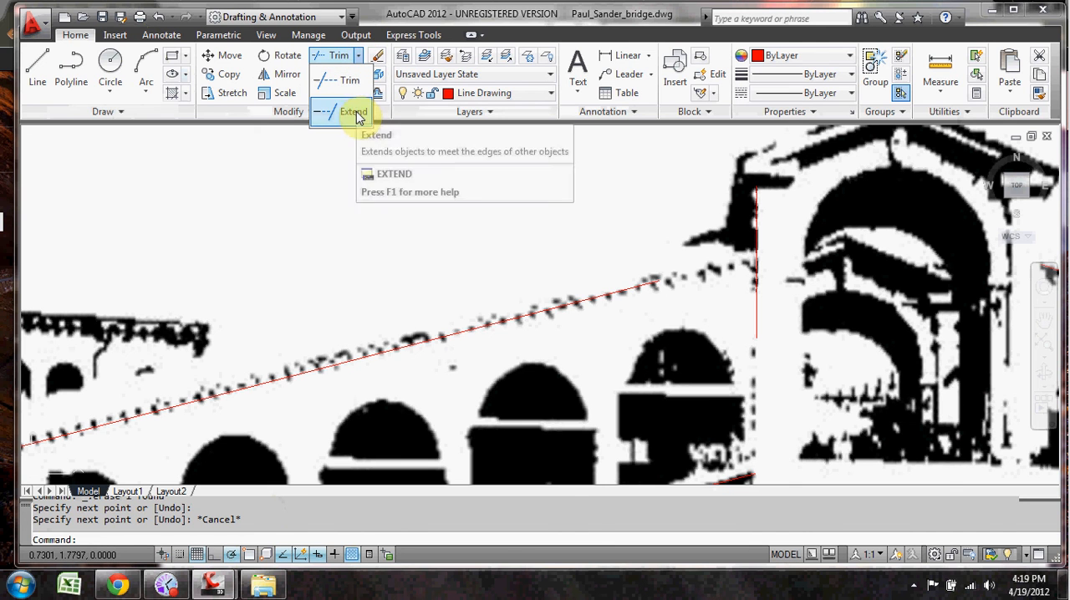
pyautogui.write('extend')
pyautogui.press('Return')
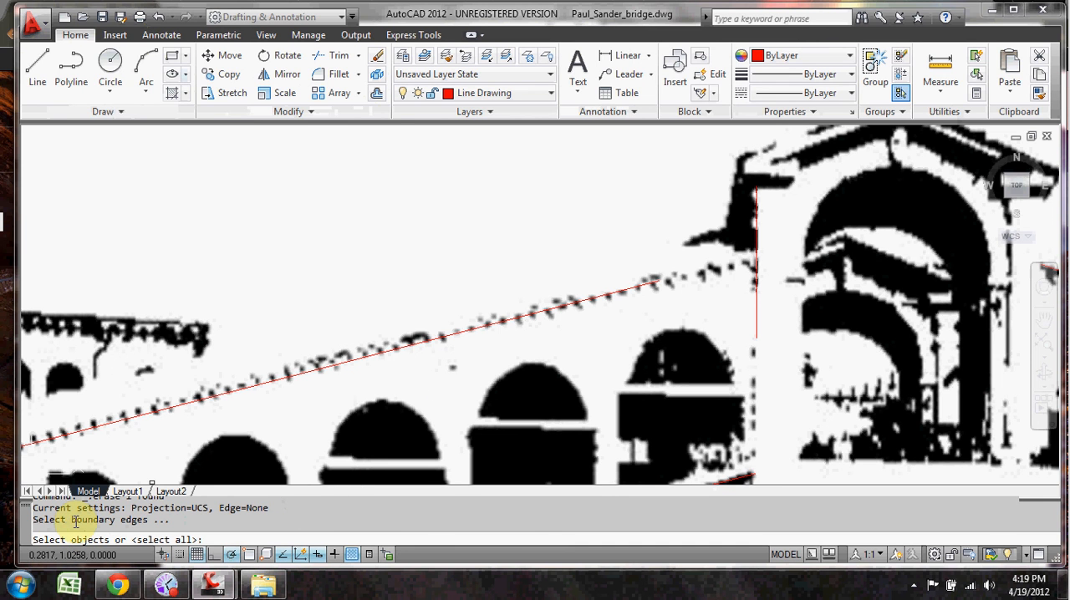
pyautogui.click(755, 260)
pyautogui.press('Return')
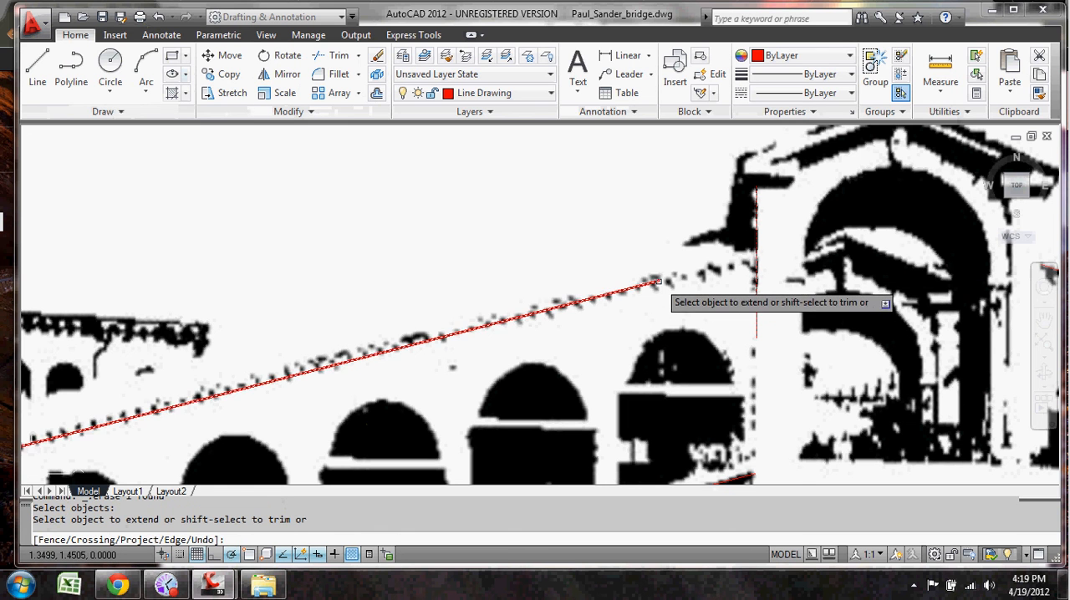
pyautogui.click(657, 282)
pyautogui.press('Return')
pyautogui.click(755, 221)
pyautogui.press('Delete')
pyautogui.scroll(2, 736, 284)
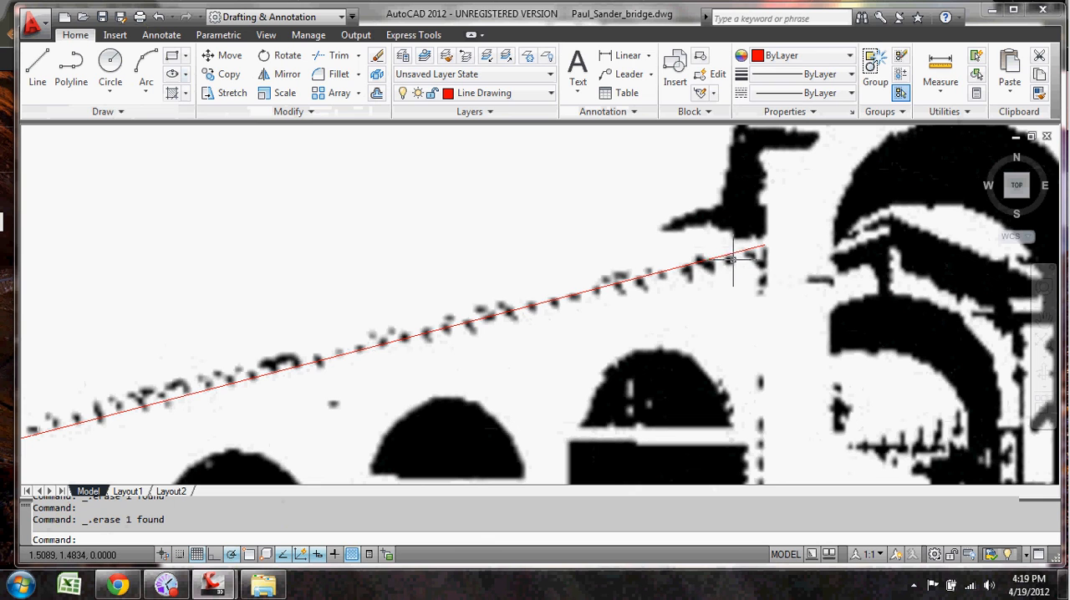